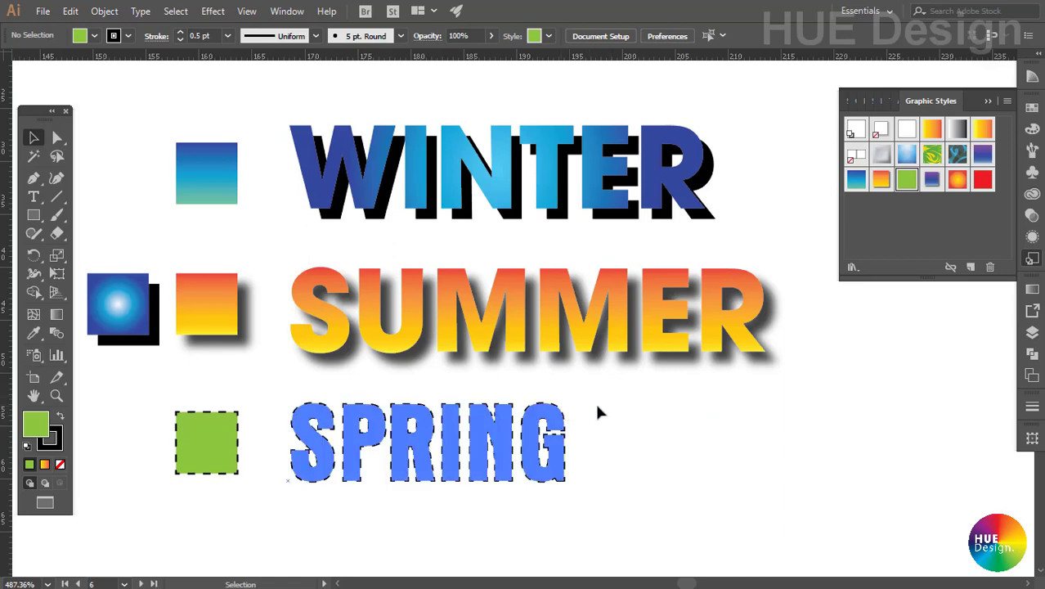
# Nudge the Lorem ipsum text right and try gradient fills, settling on Orange, Yellow.
pyautogui.moveTo(674, 435)
pyautogui.mouseDown()
pyautogui.moveTo(600, 315)
pyautogui.moveTo(613, 429)
pyautogui.mouseUp()
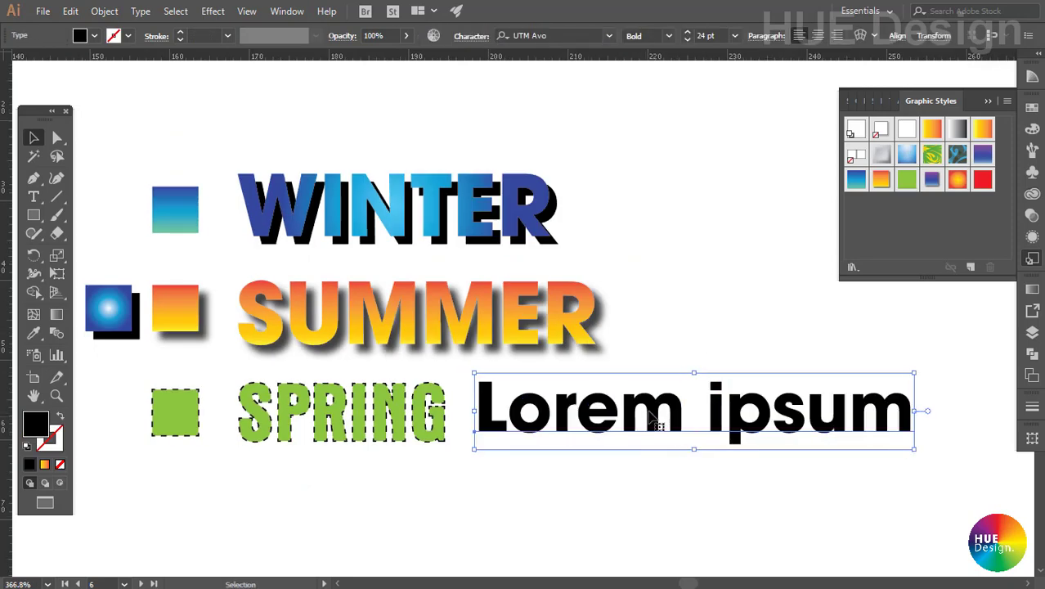
pyautogui.moveTo(646, 419); pyautogui.dragTo(659, 421)
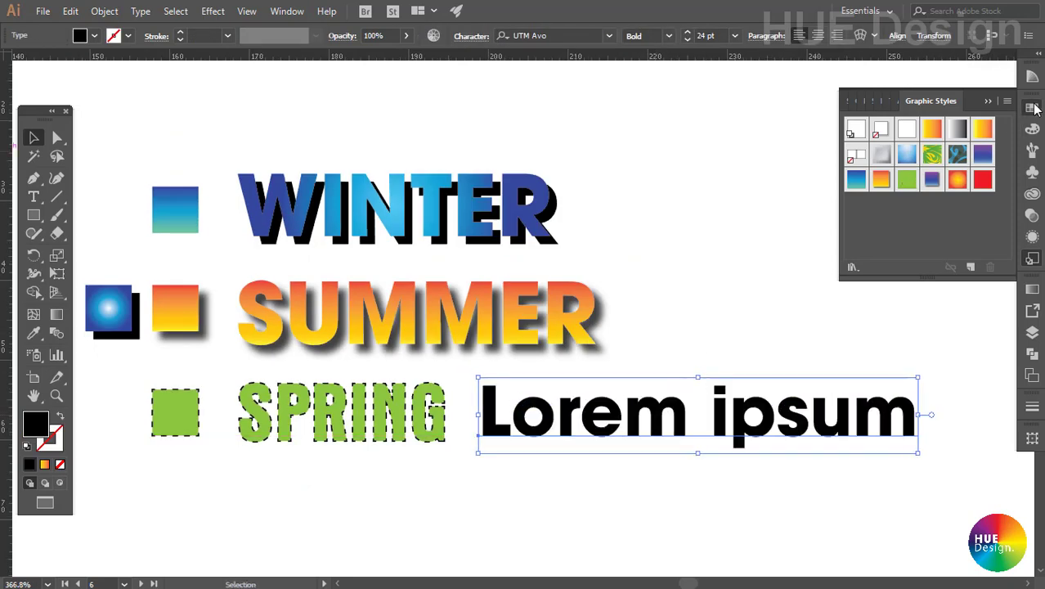
pyautogui.click(1031, 108)
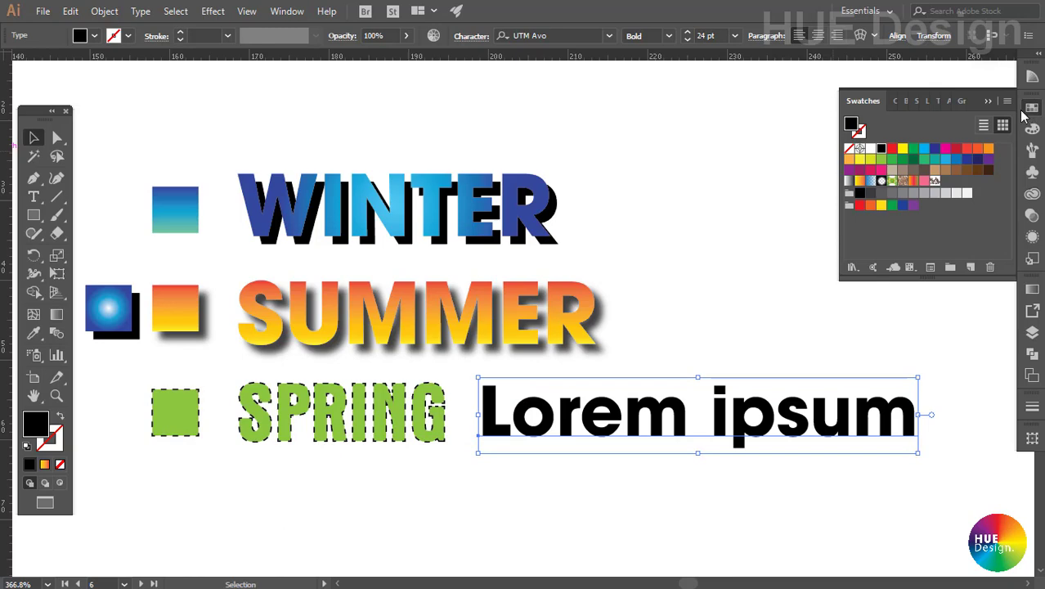
pyautogui.click(858, 181)
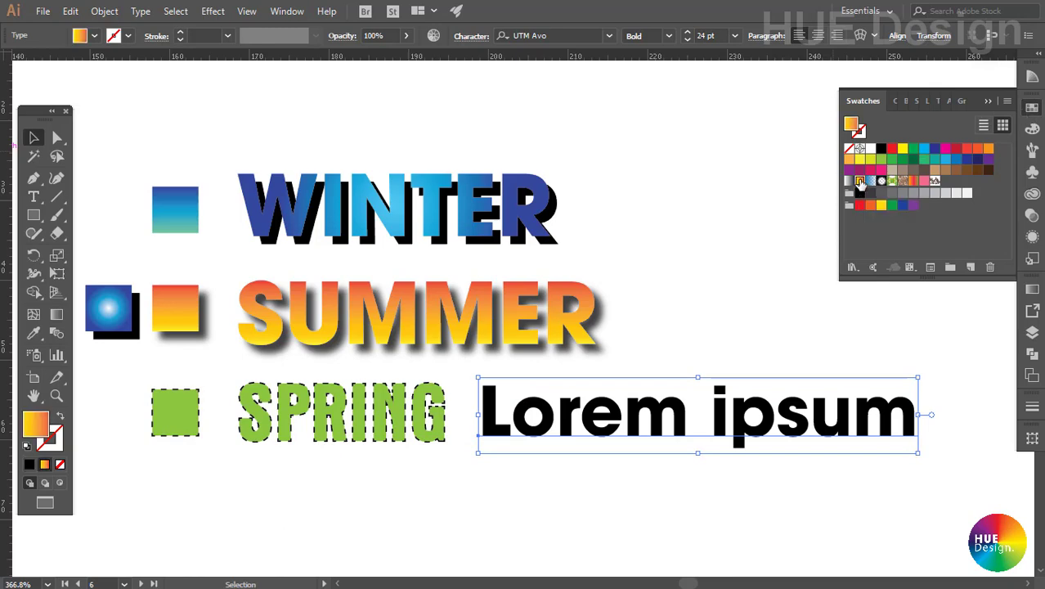
pyautogui.click(913, 179)
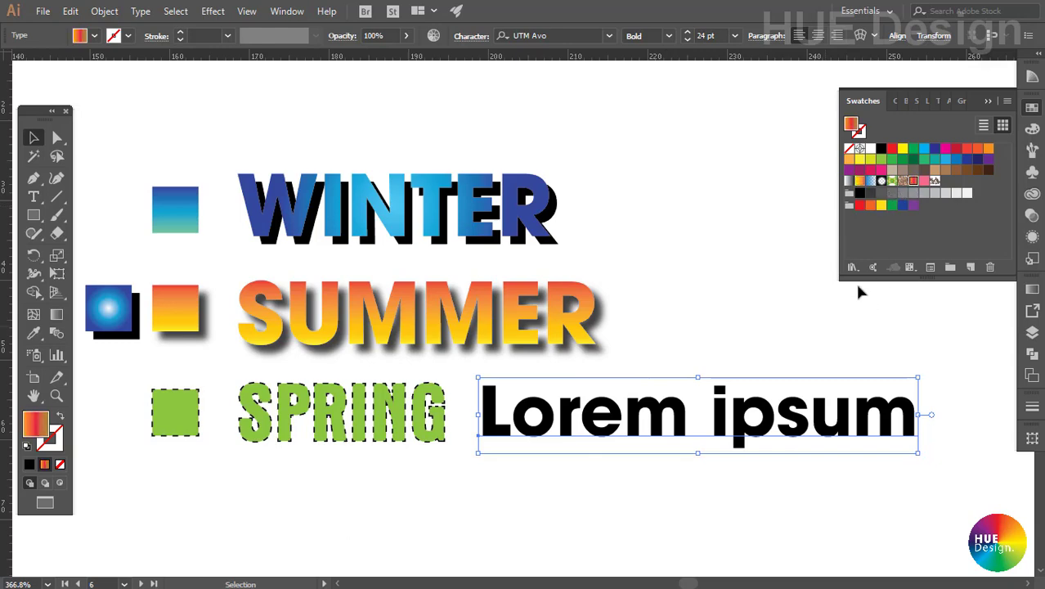
pyautogui.click(870, 181)
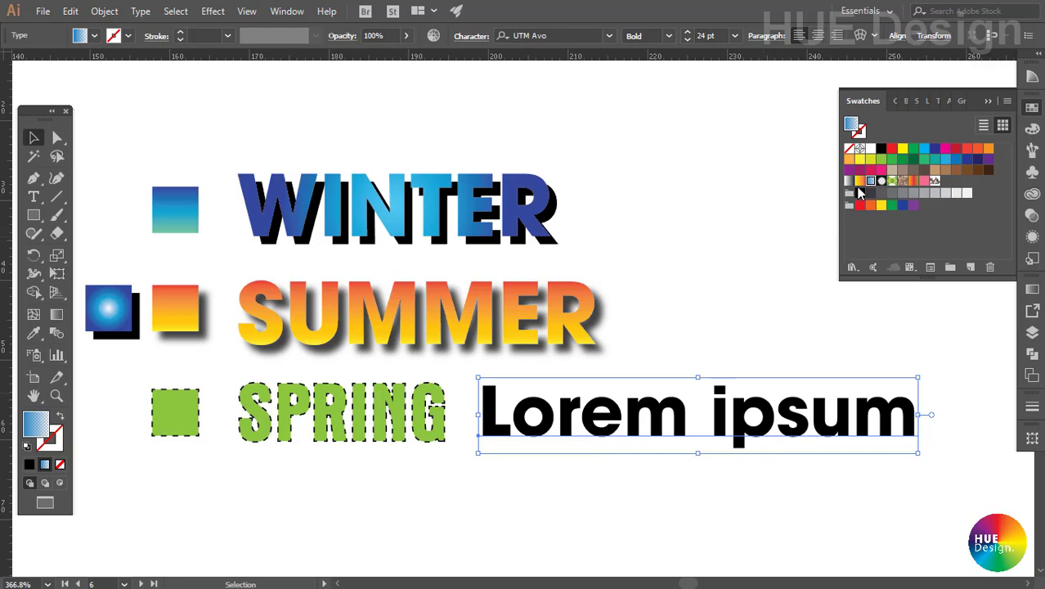
pyautogui.click(859, 180)
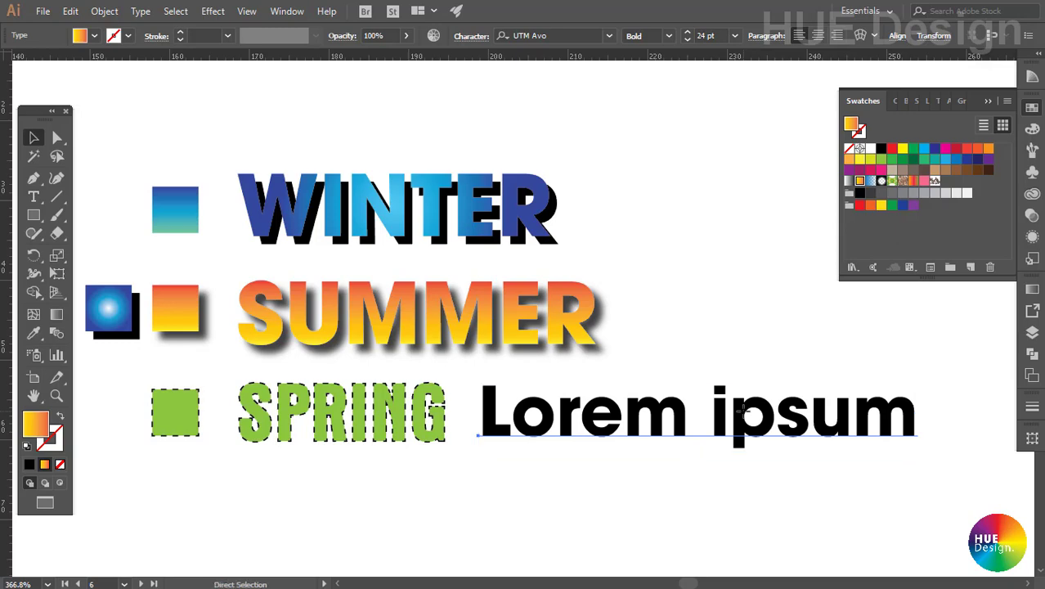
# Convert Lorem ipsum to outlines, fill it with the orange-yellow gradient, and reselect the group.
pyautogui.hotkey('ctrl', 'shift', 'o')
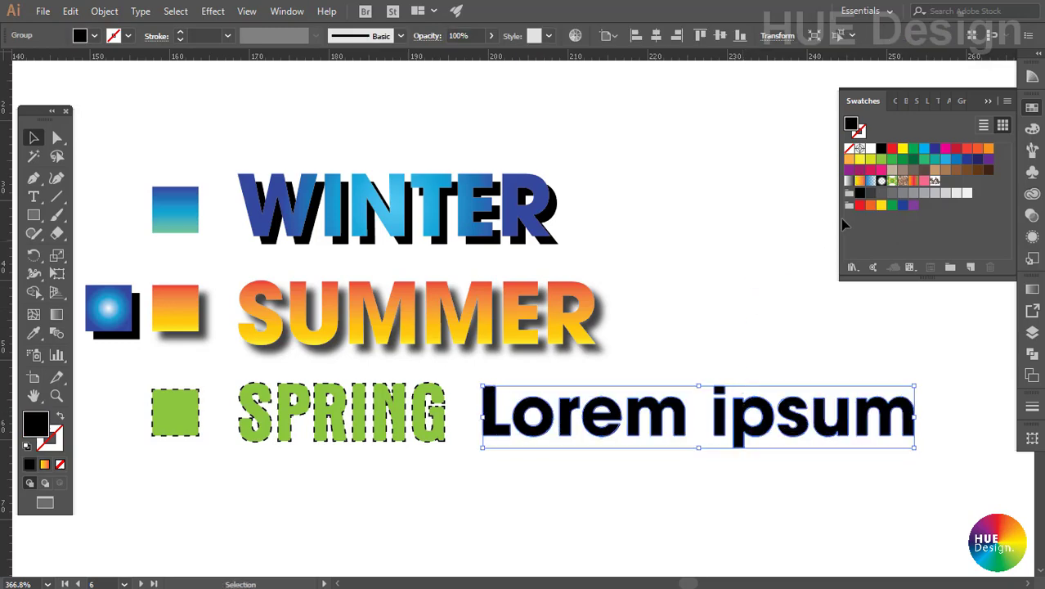
pyautogui.click(859, 181)
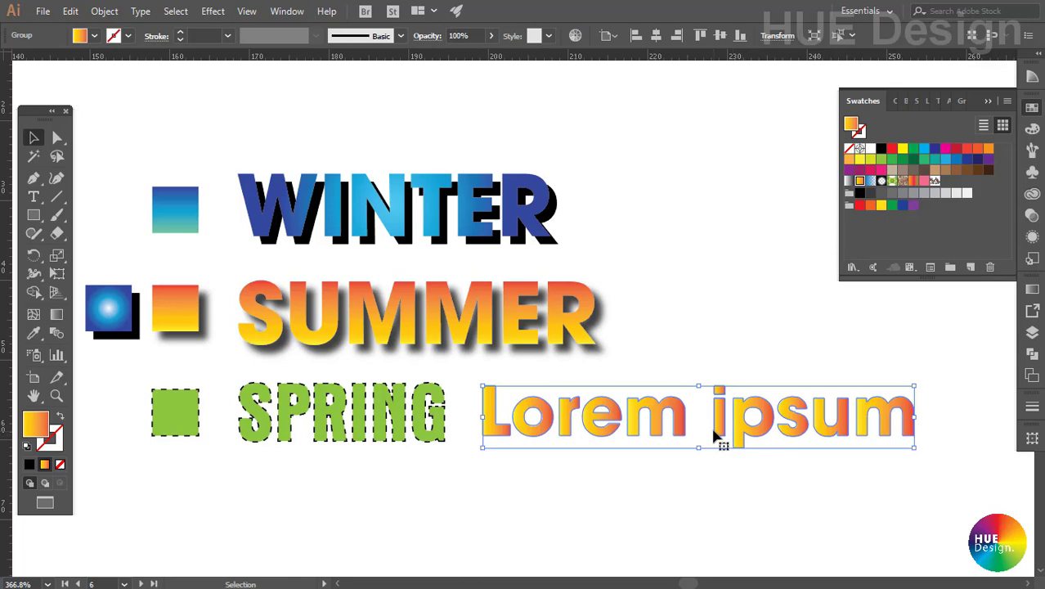
pyautogui.press('g')
pyautogui.press('v')
pyautogui.click(679, 372)
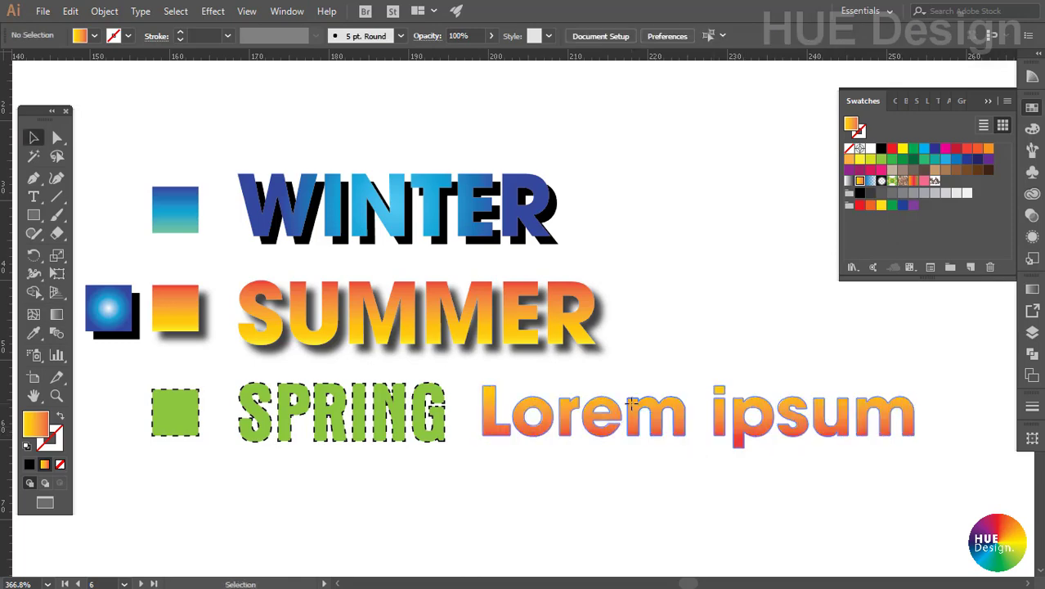
pyautogui.click(677, 409)
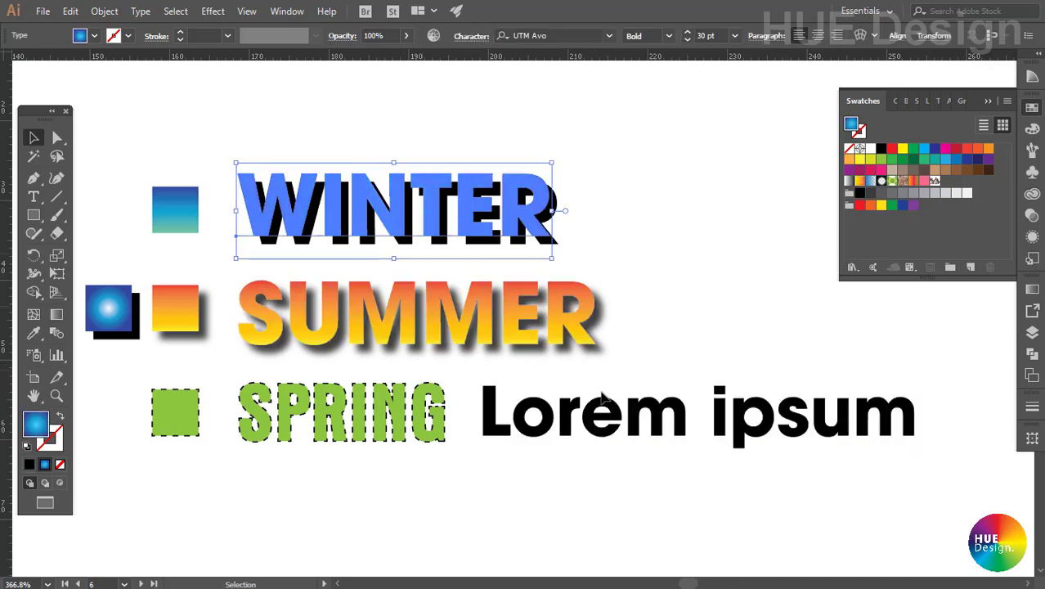
# Undo back to the three styled words, then add a plain black WINTER text right of SPRING.
pyautogui.hotkey('ctrl', 'z')
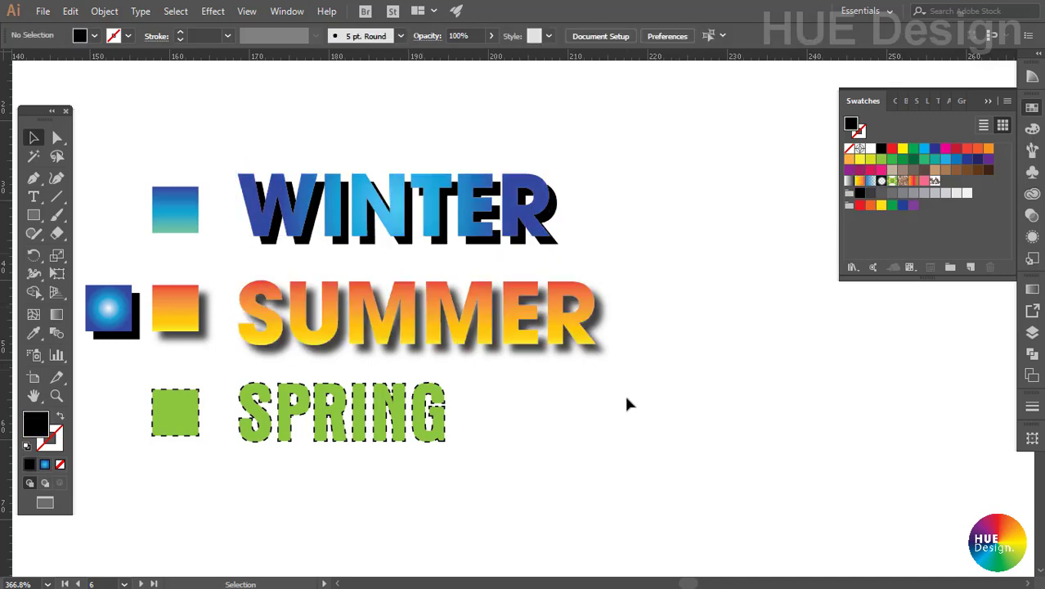
pyautogui.hotkey('ctrl', 'z')
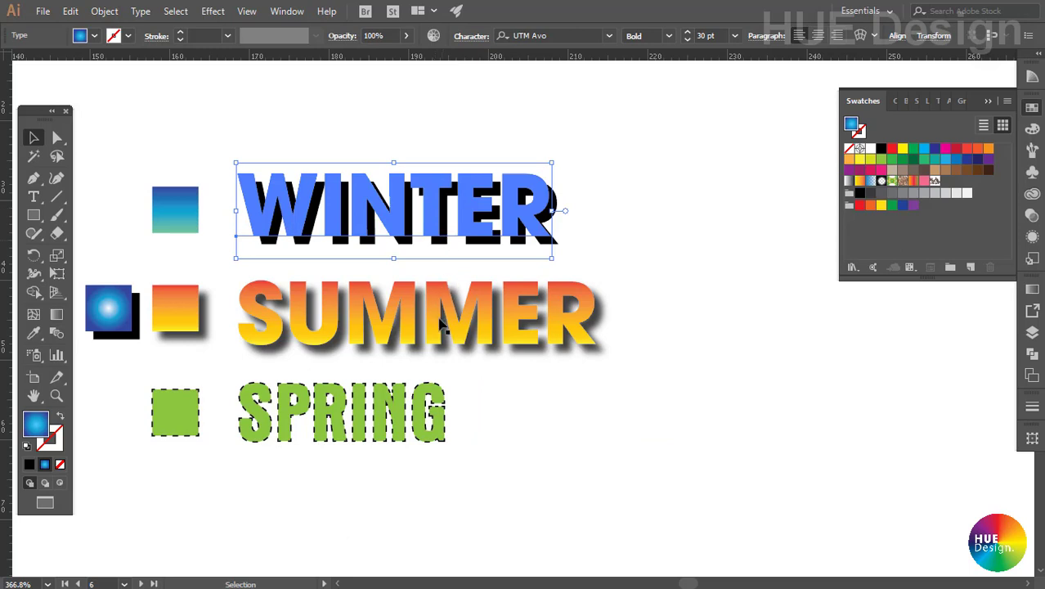
pyautogui.hotkey('ctrl', 'z')
pyautogui.hotkey('ctrl', 'z')
pyautogui.hotkey('ctrl', 'z')
pyautogui.hotkey('ctrl', 'z')
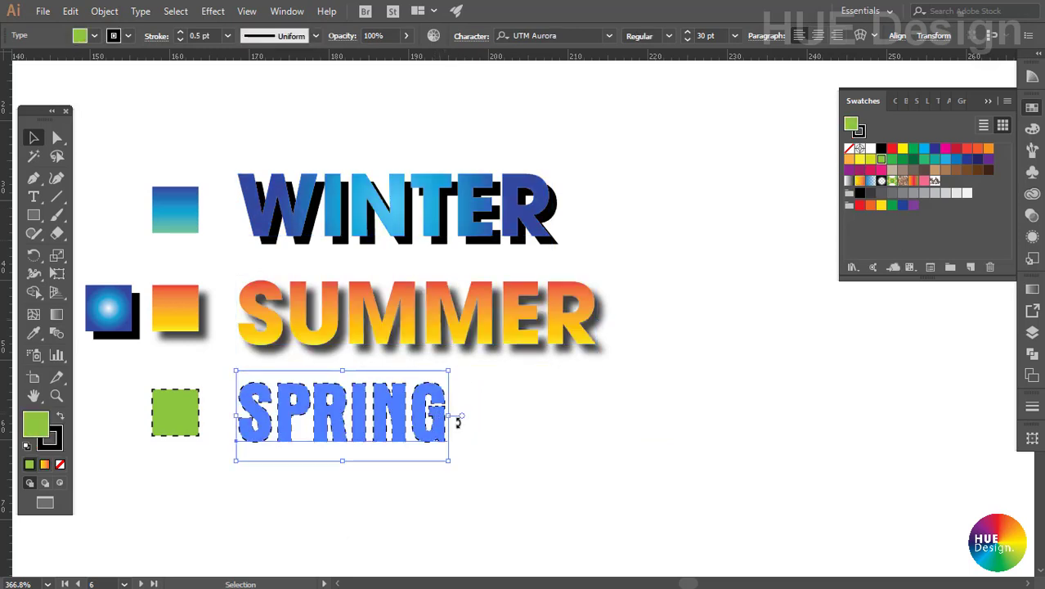
pyautogui.hotkey('ctrl', 'z')
pyautogui.click(499, 435)
pyautogui.hotkey('ctrl', 'z')
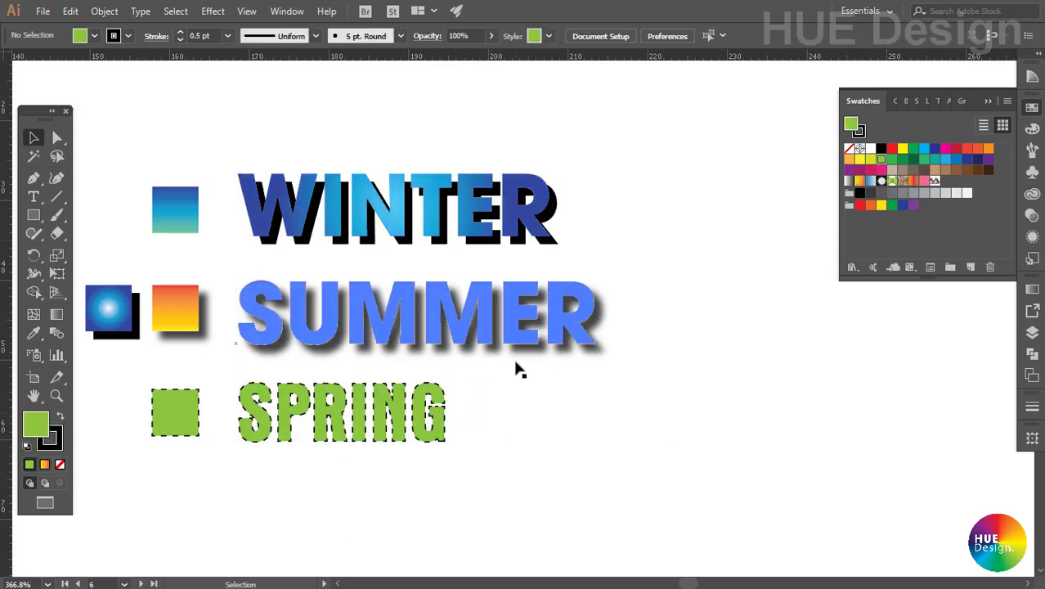
pyautogui.hotkey('ctrl', 'z')
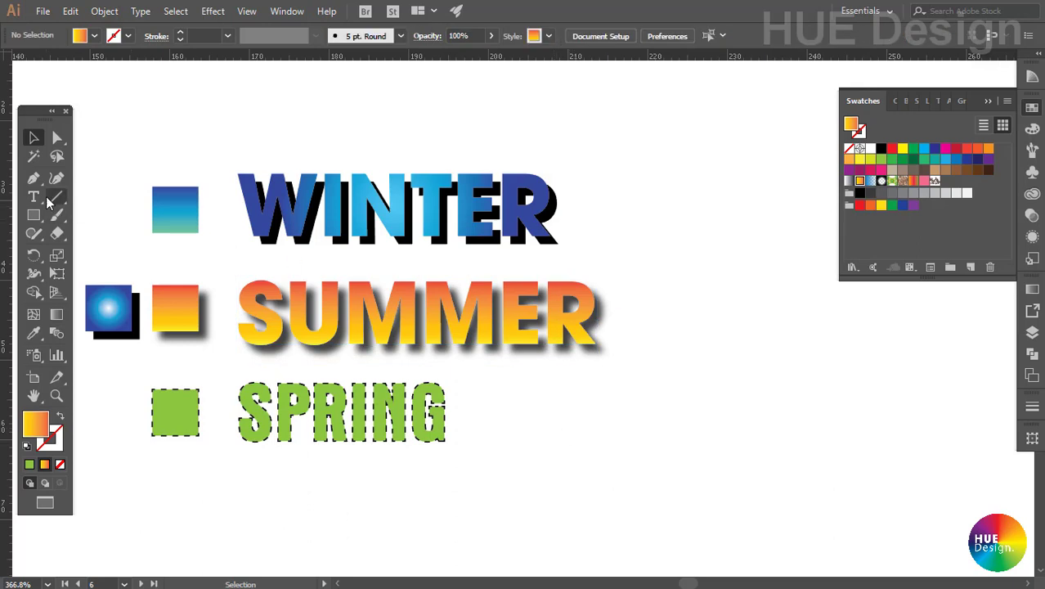
pyautogui.click(34, 196)
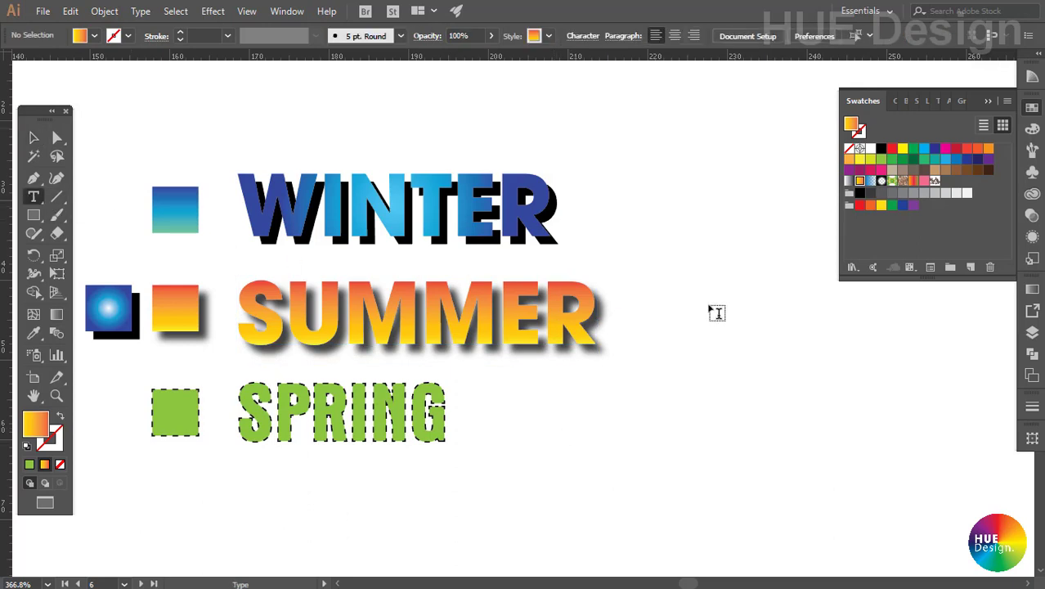
pyautogui.click(1032, 257)
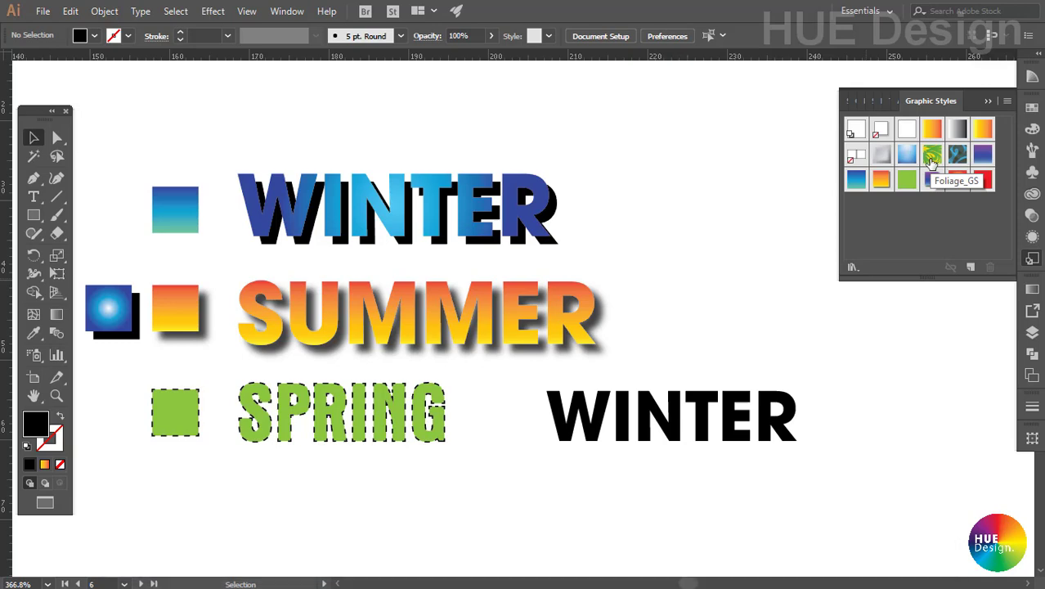
pyautogui.click(407, 347)
pyautogui.click(399, 219)
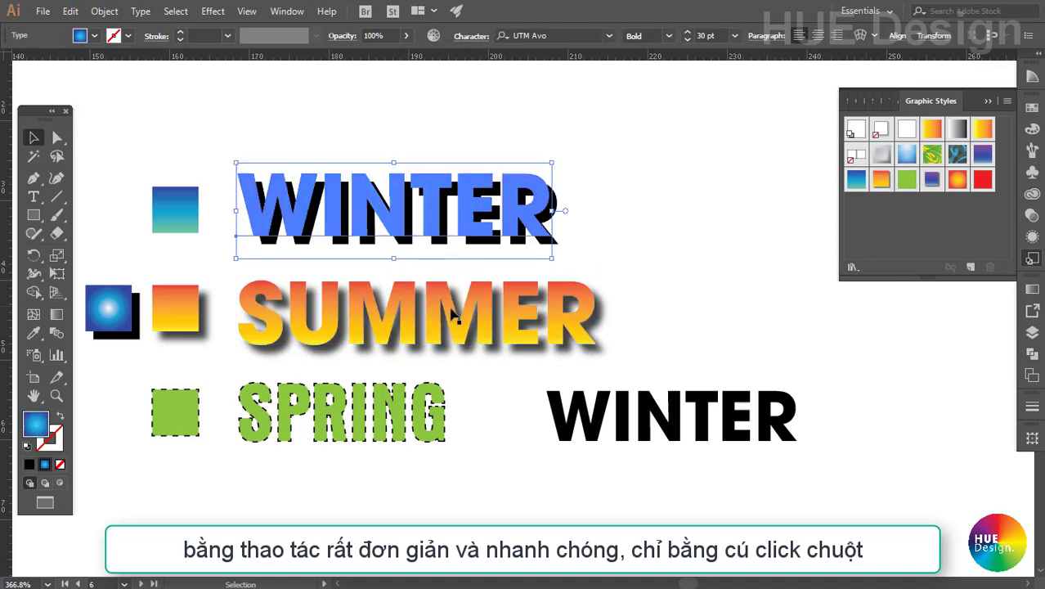
pyautogui.moveTo(810, 502); pyautogui.dragTo(278, 176)
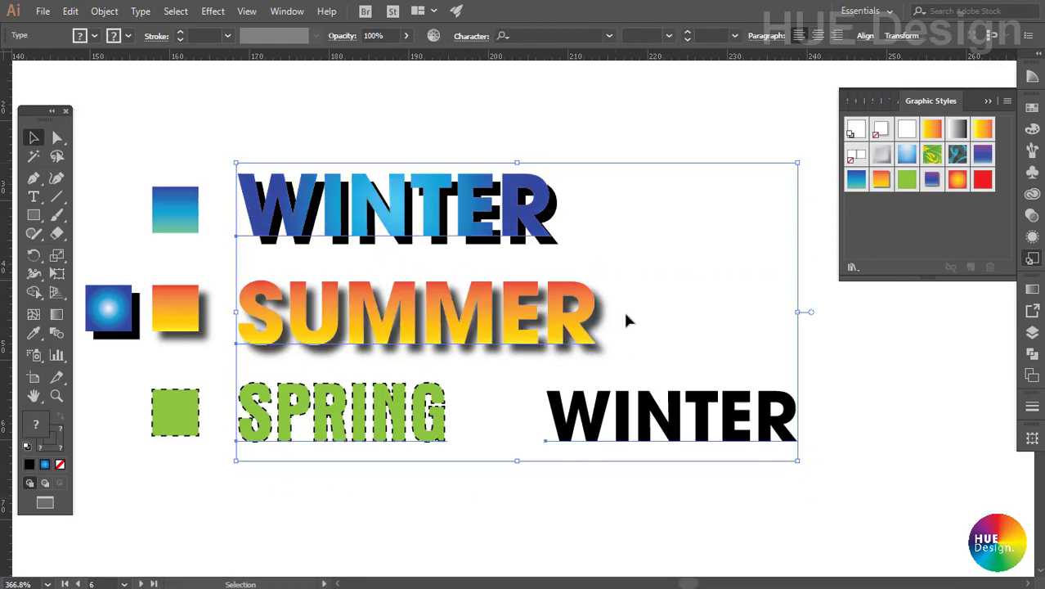
pyautogui.click(879, 184)
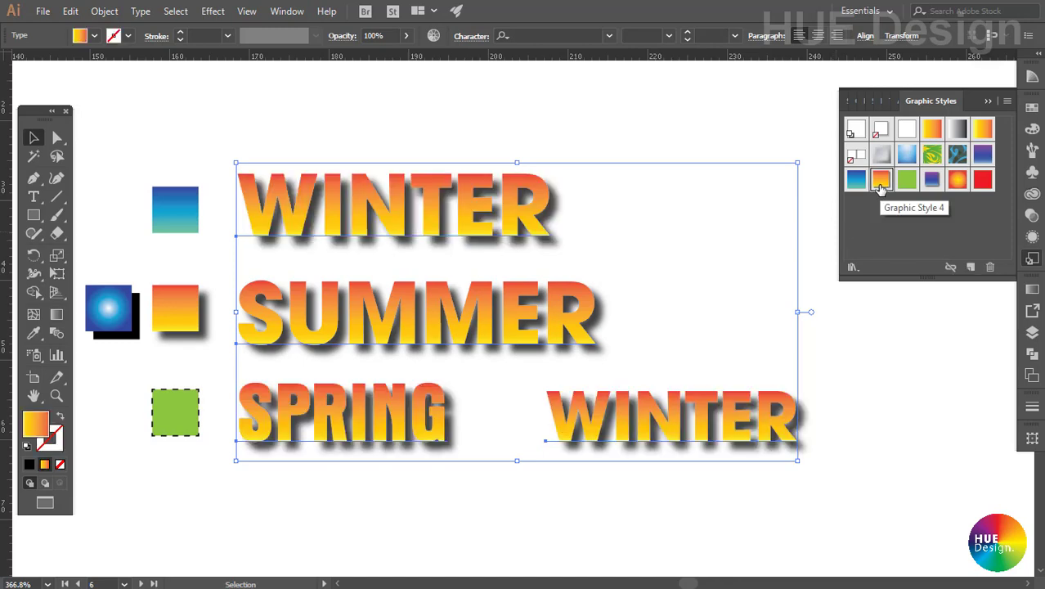
pyautogui.click(740, 296)
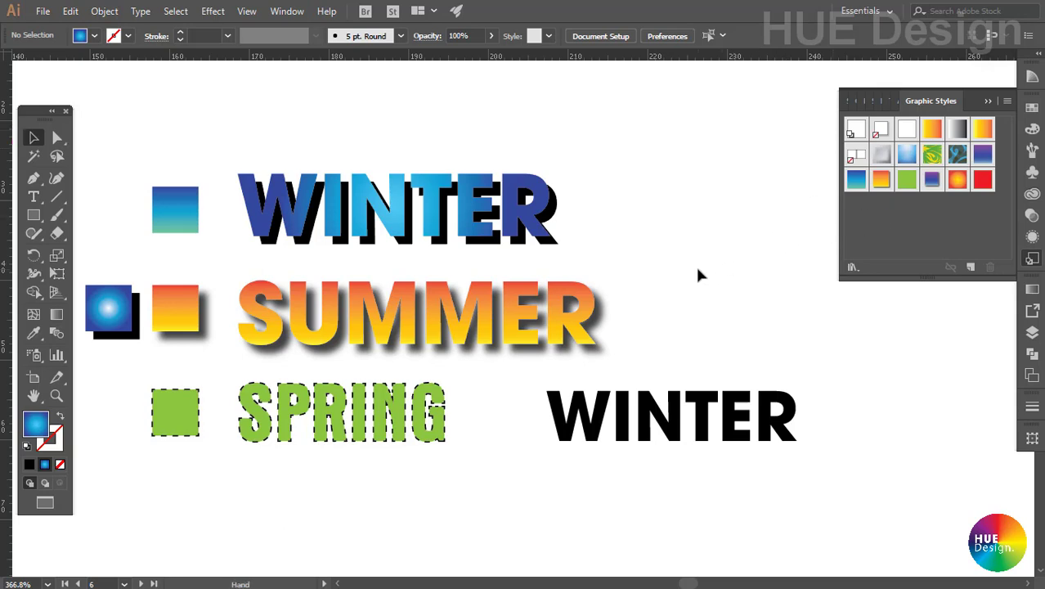
# Draw a small square right of WINTER and move it slightly down.
pyautogui.click(34, 215)
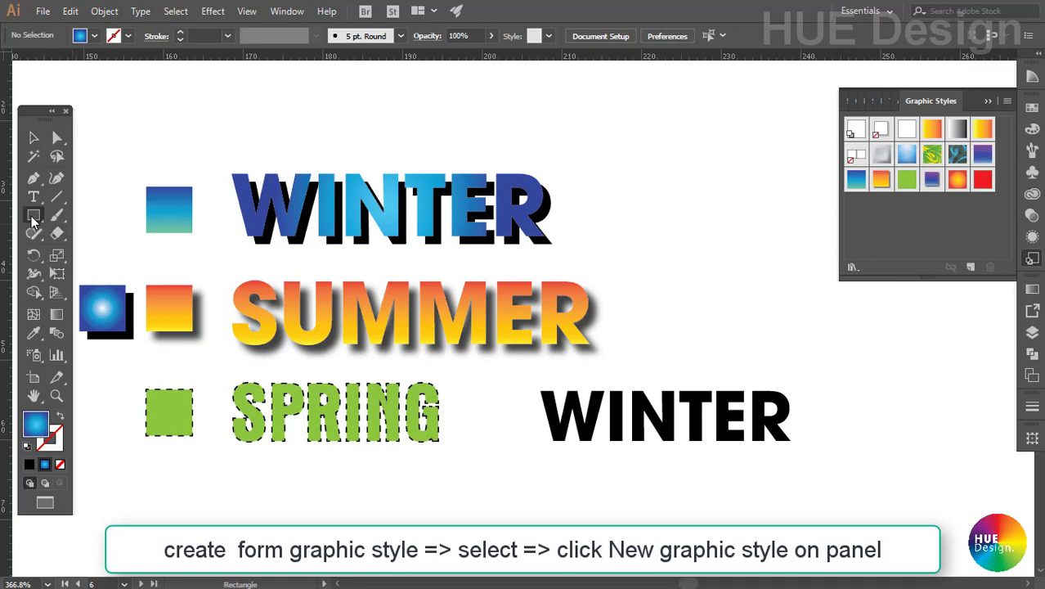
pyautogui.moveTo(631, 129)
pyautogui.mouseDown()
pyautogui.moveTo(670, 183)
pyautogui.moveTo(689, 186)
pyautogui.mouseUp()
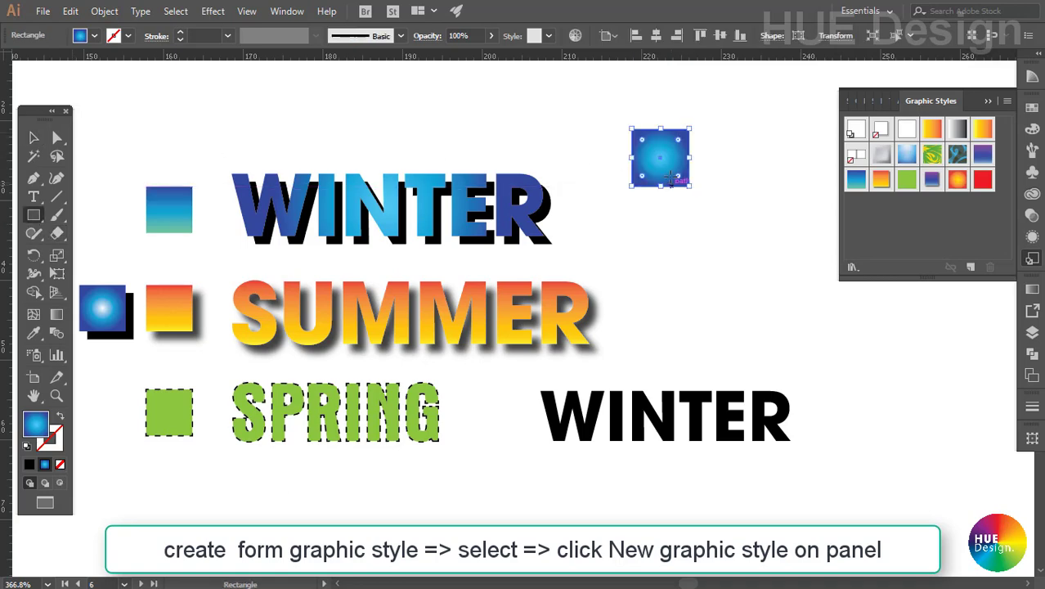
pyautogui.click(34, 139)
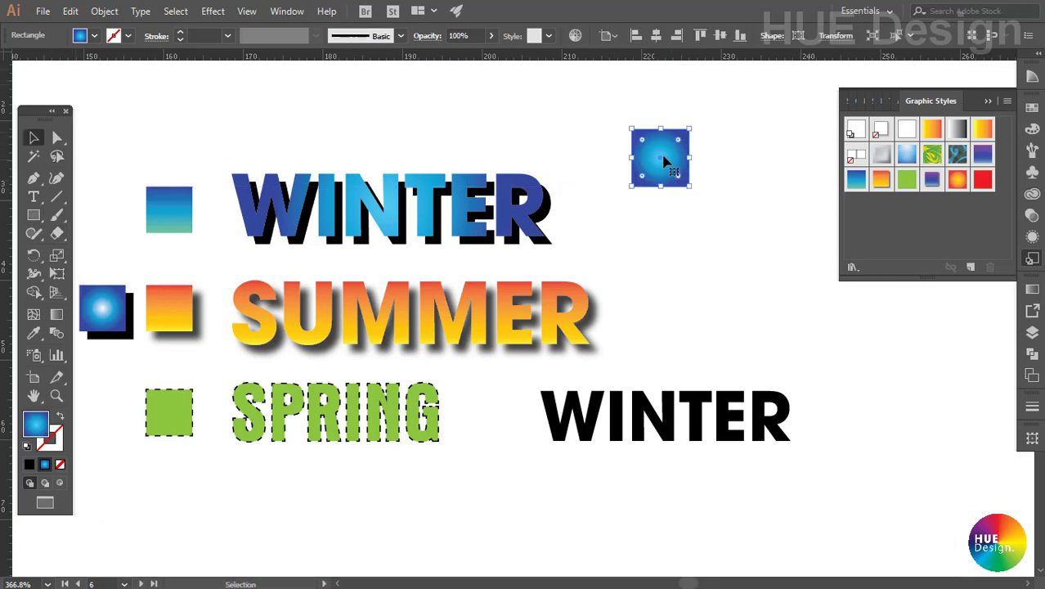
pyautogui.moveTo(667, 167); pyautogui.dragTo(673, 190)
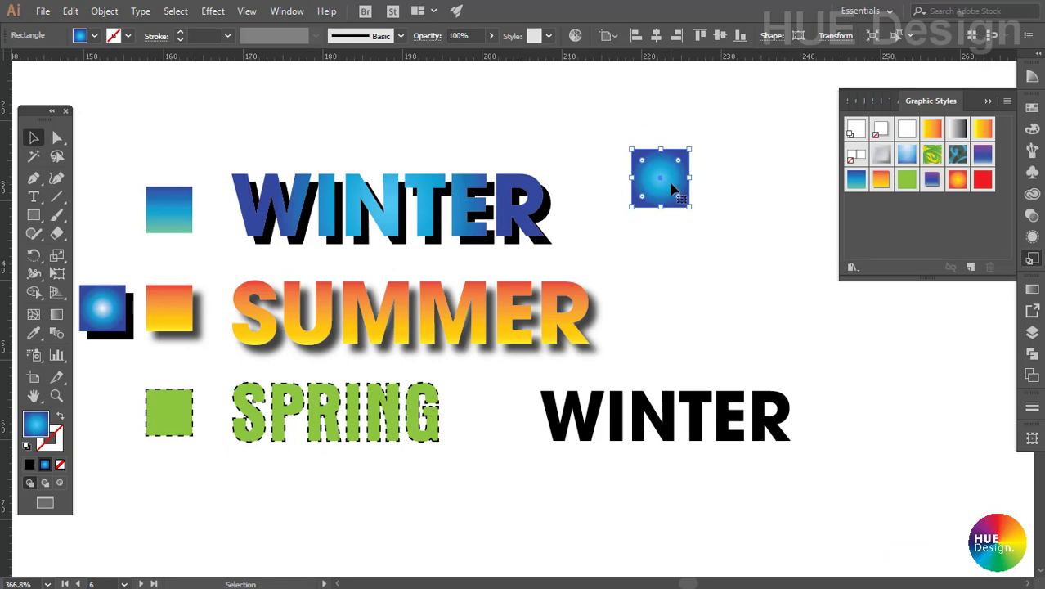
# Give the square a linear gradient with a purple stop at the right end.
pyautogui.click(1032, 289)
pyautogui.click(997, 305)
pyautogui.click(961, 322)
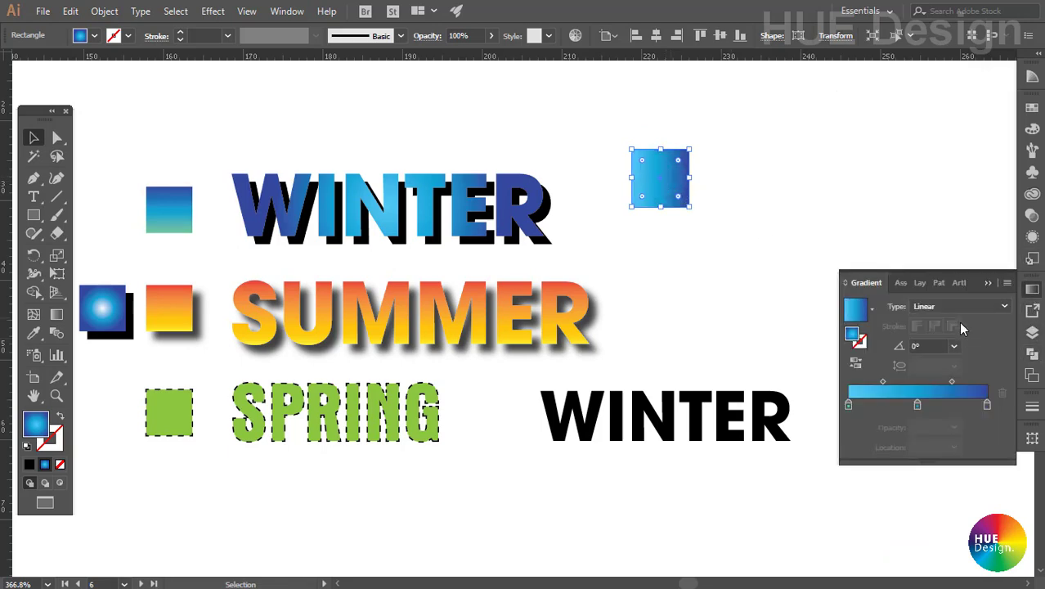
pyautogui.click(916, 404)
pyautogui.doubleClick(916, 404)
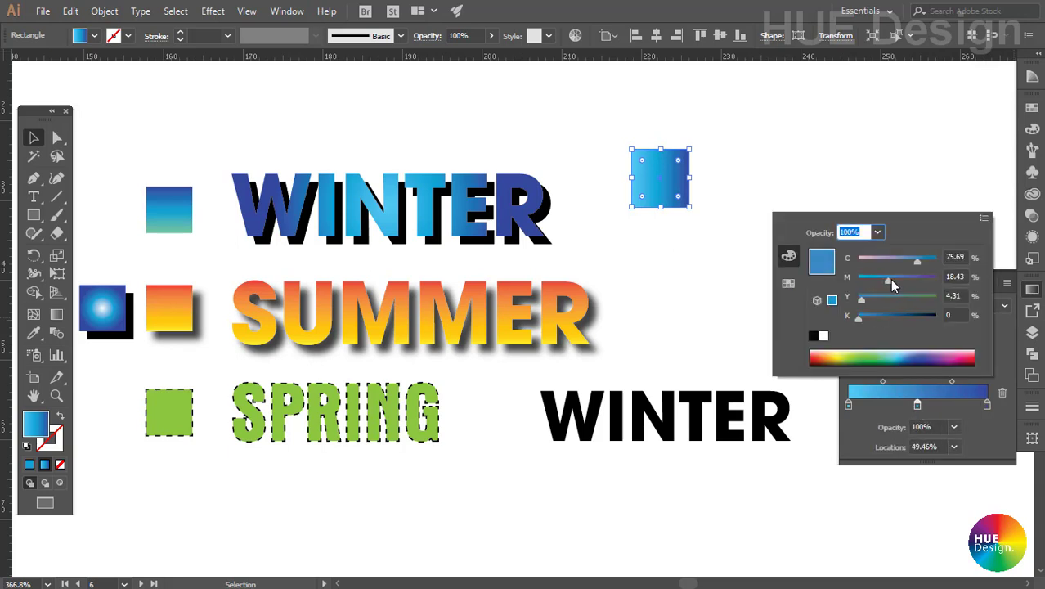
pyautogui.click(978, 406)
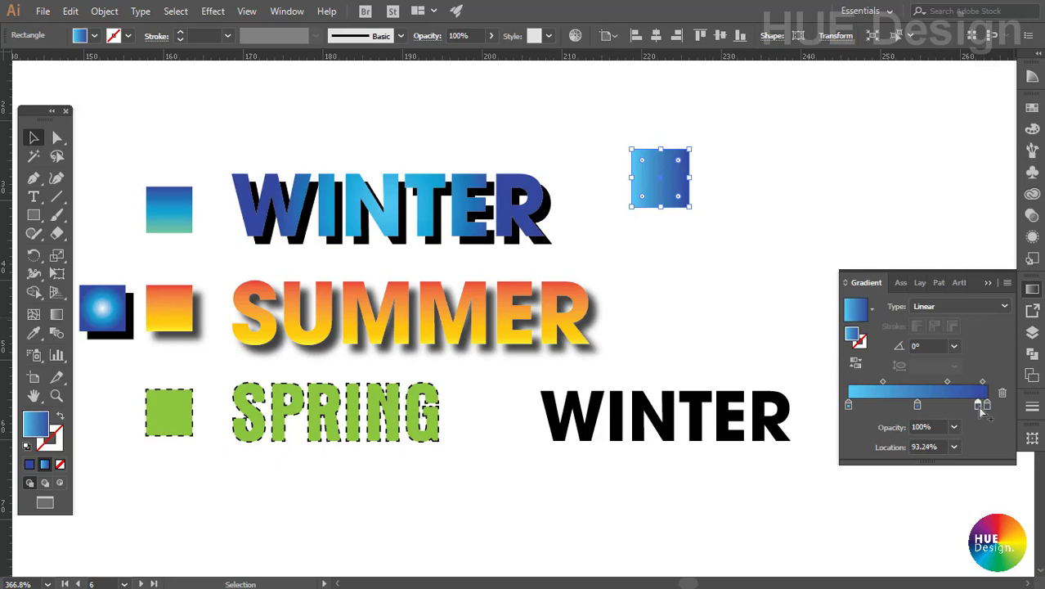
pyautogui.moveTo(980, 406); pyautogui.dragTo(987, 403)
pyautogui.doubleClick(987, 403)
pyautogui.moveTo(913, 259); pyautogui.dragTo(908, 260)
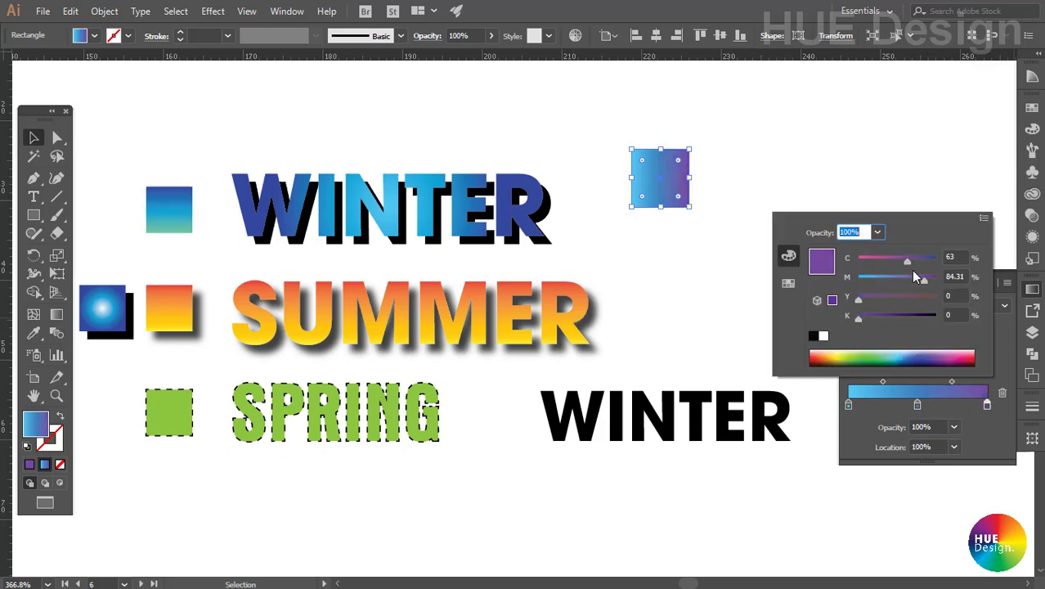
# Make the left gradient stop cyan and run the gradient vertically at 90°.
pyautogui.click(848, 405)
pyautogui.doubleClick(848, 404)
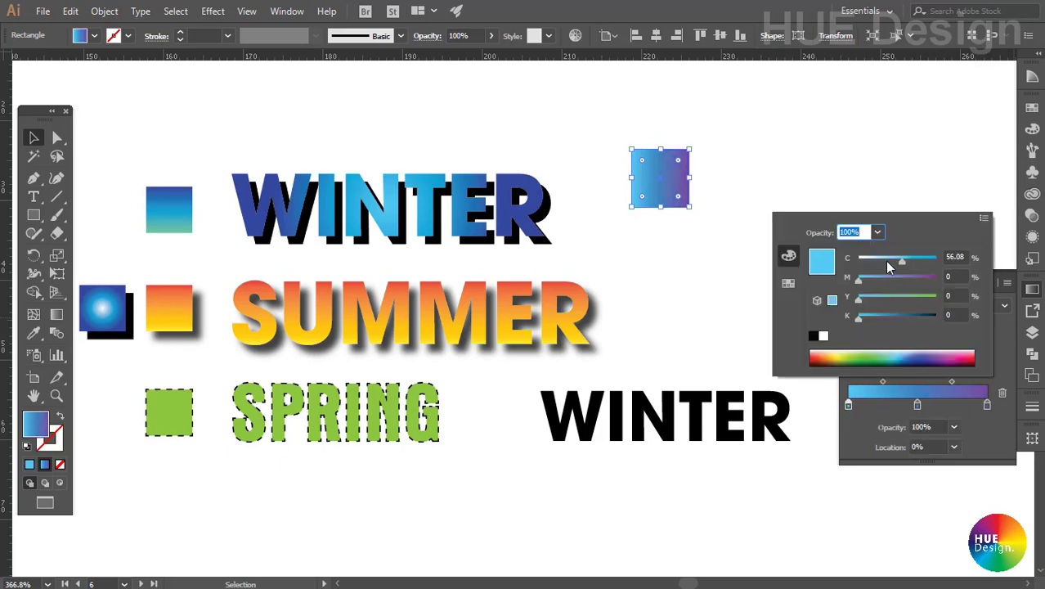
pyautogui.click(664, 175)
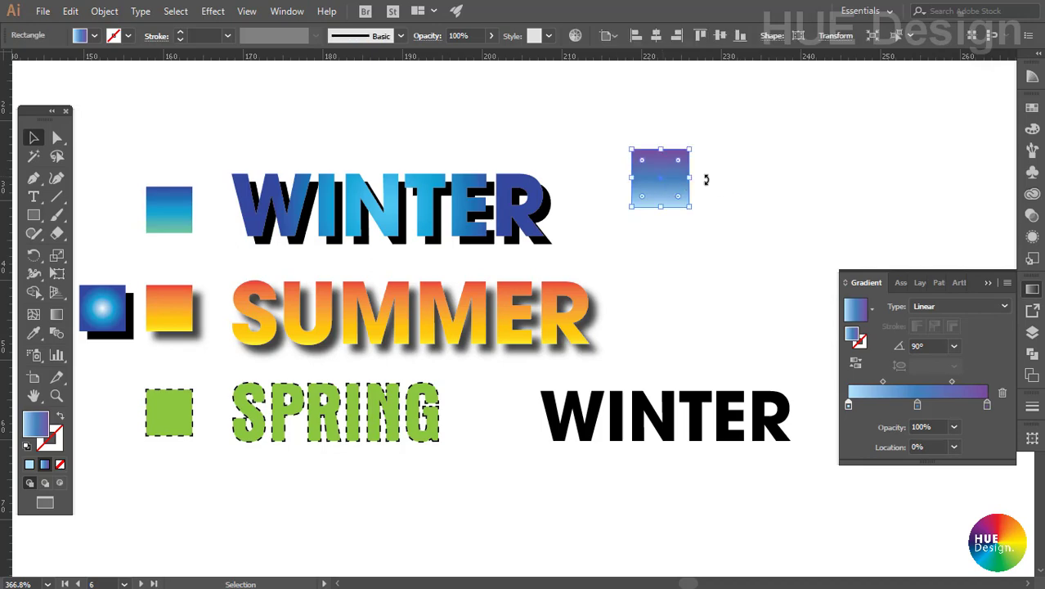
pyautogui.click(707, 181)
pyautogui.click(665, 187)
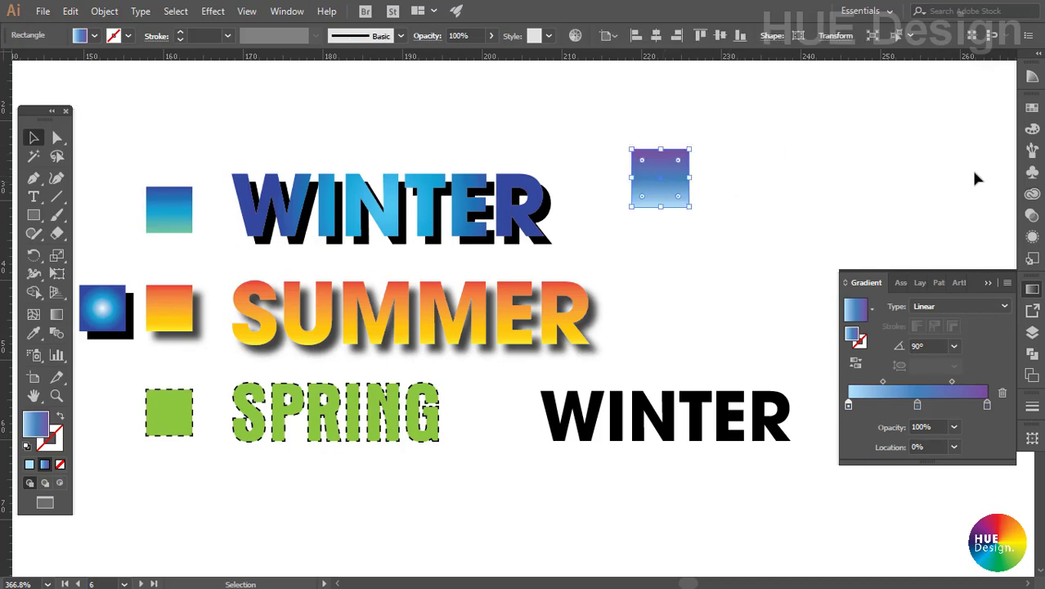
pyautogui.click(989, 283)
pyautogui.click(1032, 260)
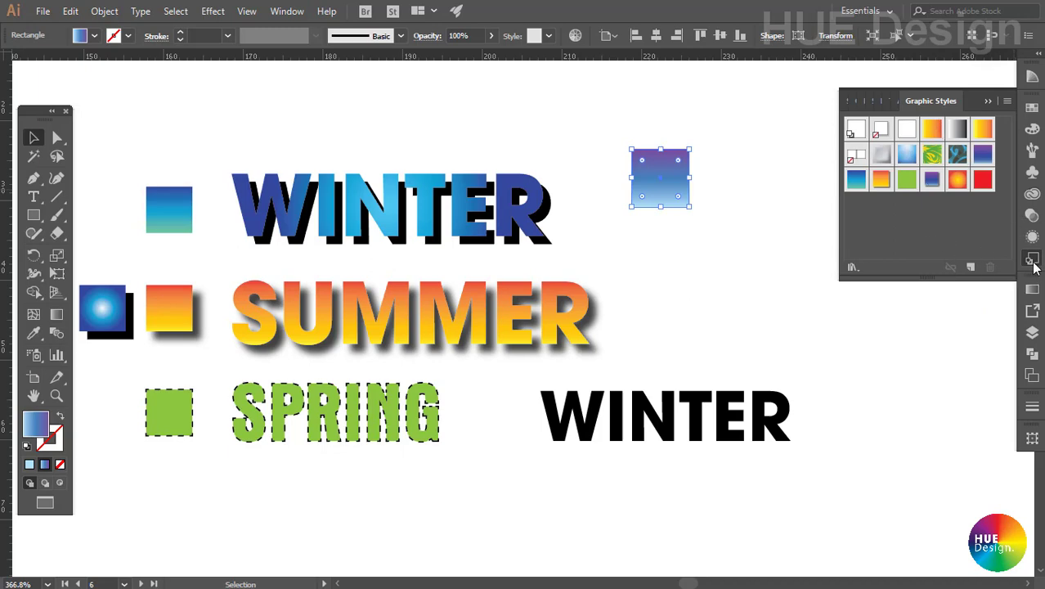
# Add the gradient square's look to the Graphic Styles panel as a new style, then deselect it.
pyautogui.click(1032, 261)
pyautogui.click(287, 11)
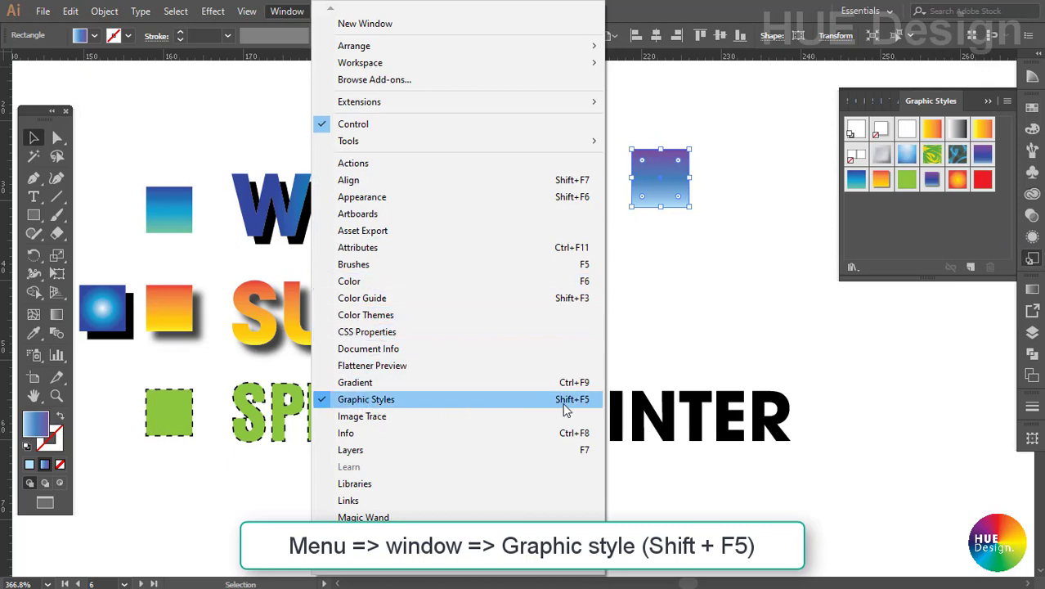
pyautogui.click(674, 185)
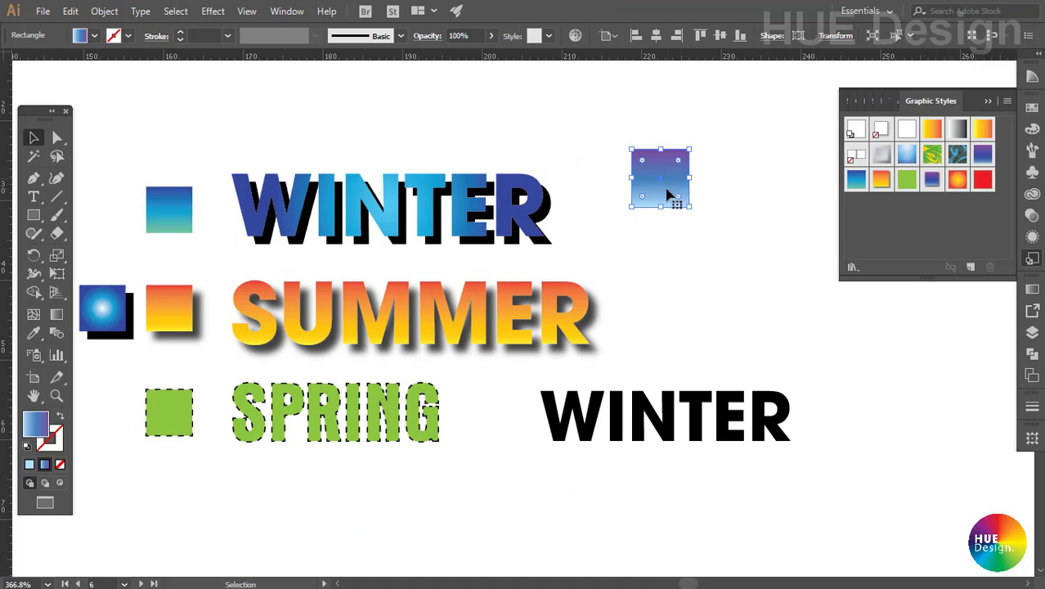
pyautogui.click(969, 266)
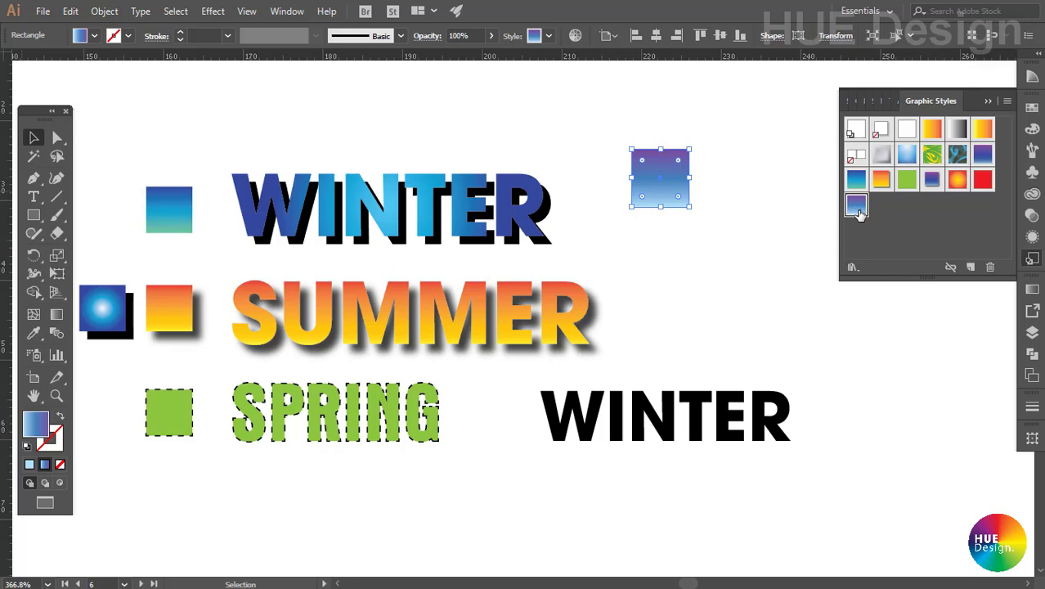
pyautogui.click(746, 242)
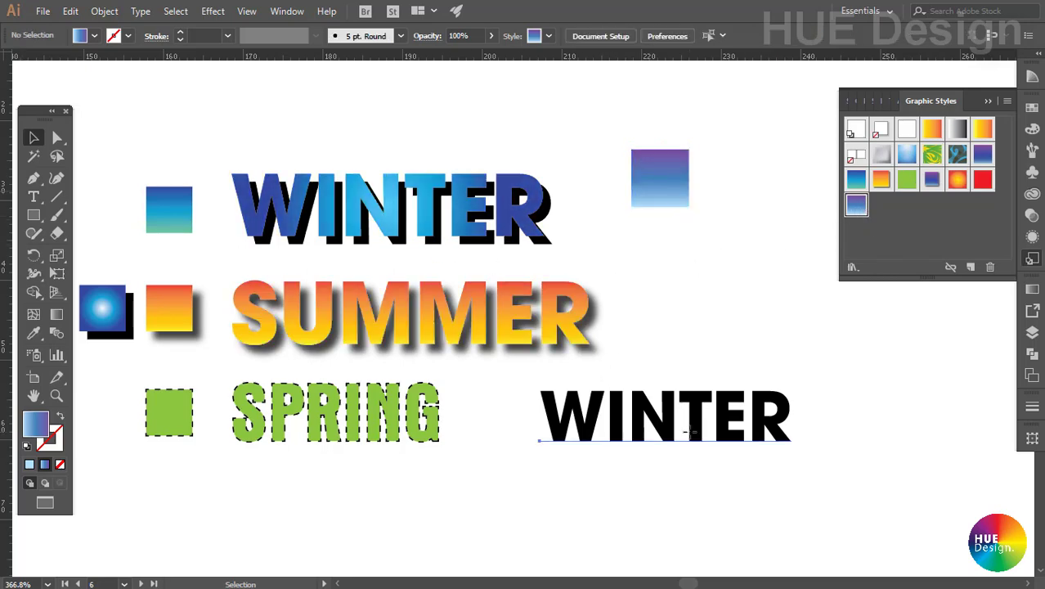
# Apply the new gradient style to the black WINTER text and browse fonts, keeping the bold face.
pyautogui.click(543, 433)
pyautogui.click(854, 210)
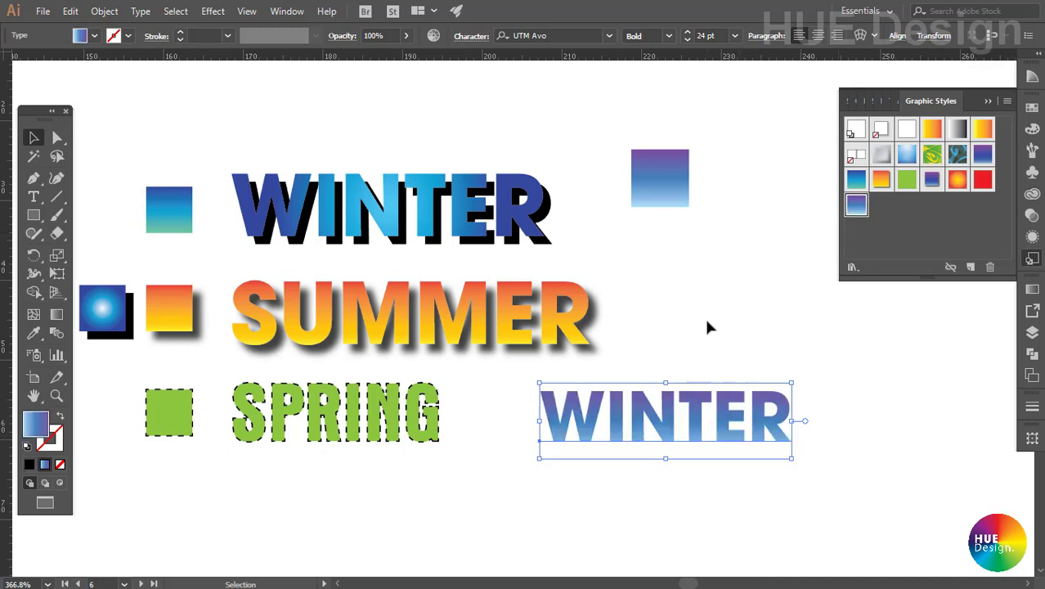
pyautogui.click(560, 33)
pyautogui.press('Down')
pyautogui.press('Down')
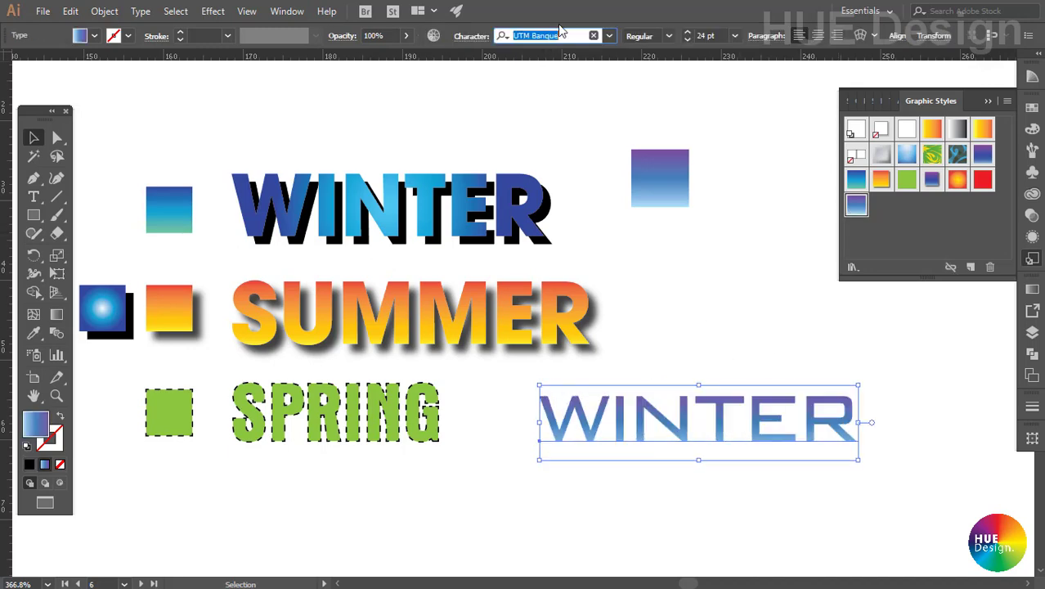
pyautogui.press('Down')
pyautogui.press('Down')
pyautogui.press('Down')
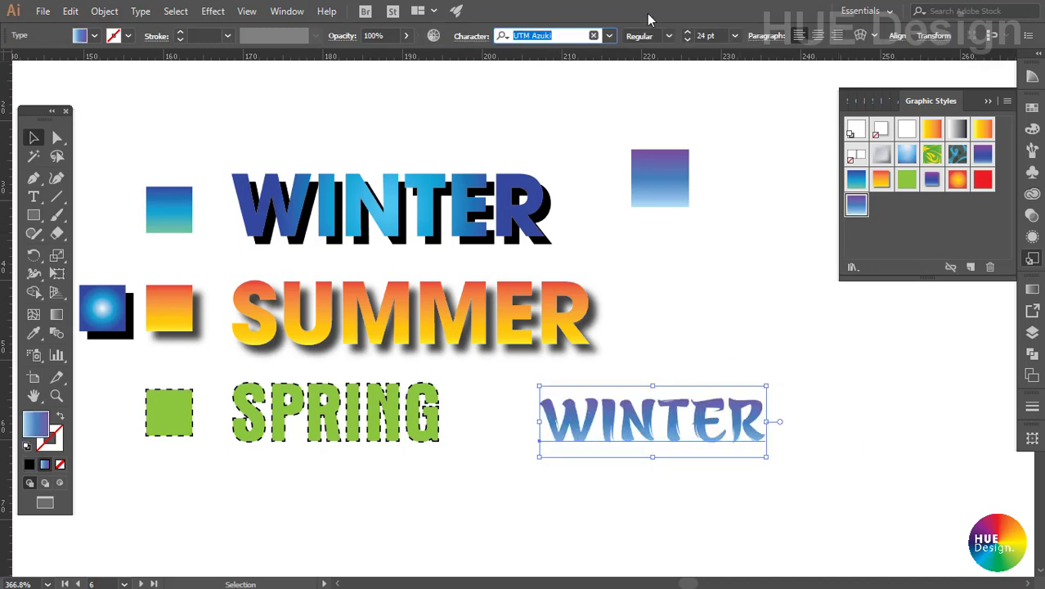
pyautogui.moveTo(671, 163); pyautogui.dragTo(671, 193)
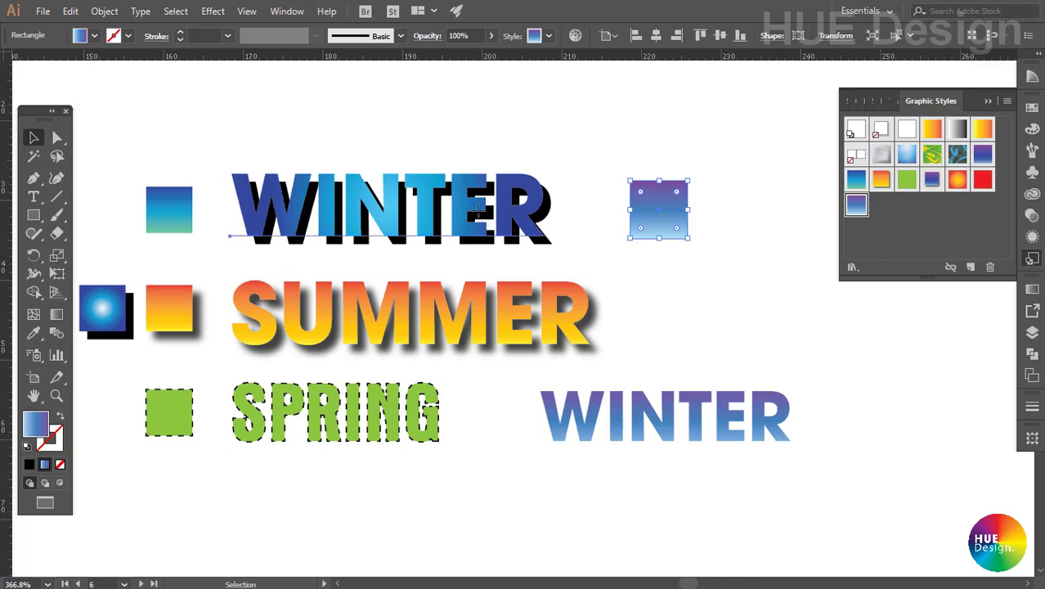
# Select the gradient square and add a Drop Shadow effect with preview on.
pyautogui.click(484, 230)
pyautogui.click(490, 323)
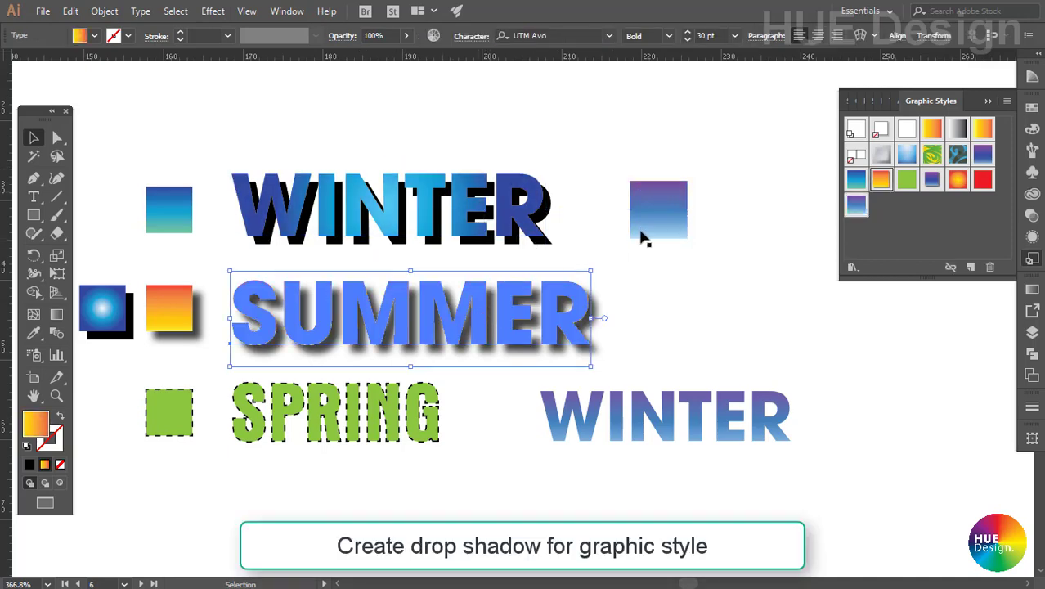
pyautogui.click(646, 225)
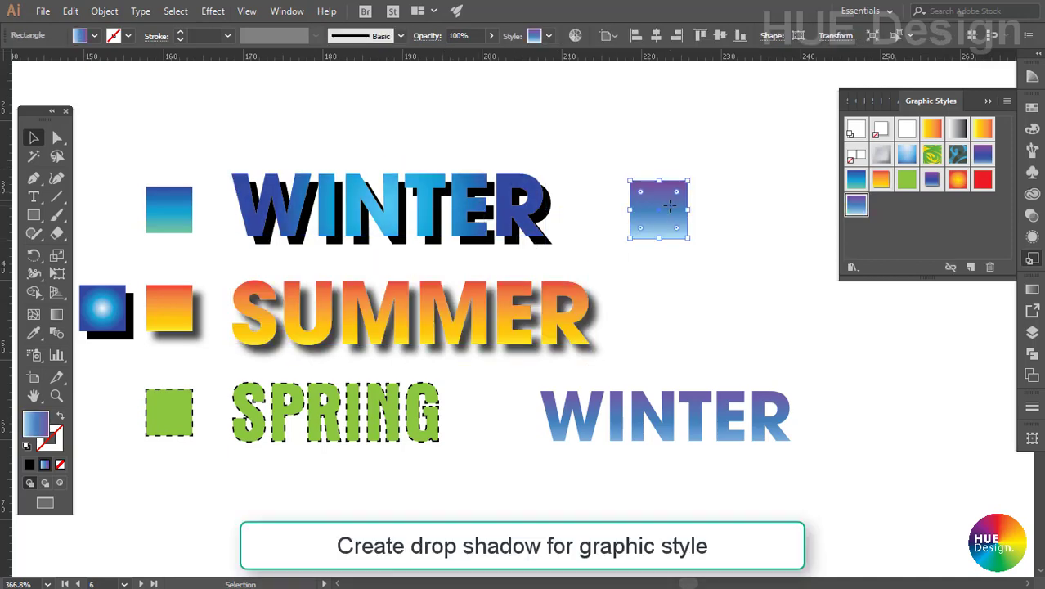
pyautogui.click(212, 13)
pyautogui.moveTo(245, 185)
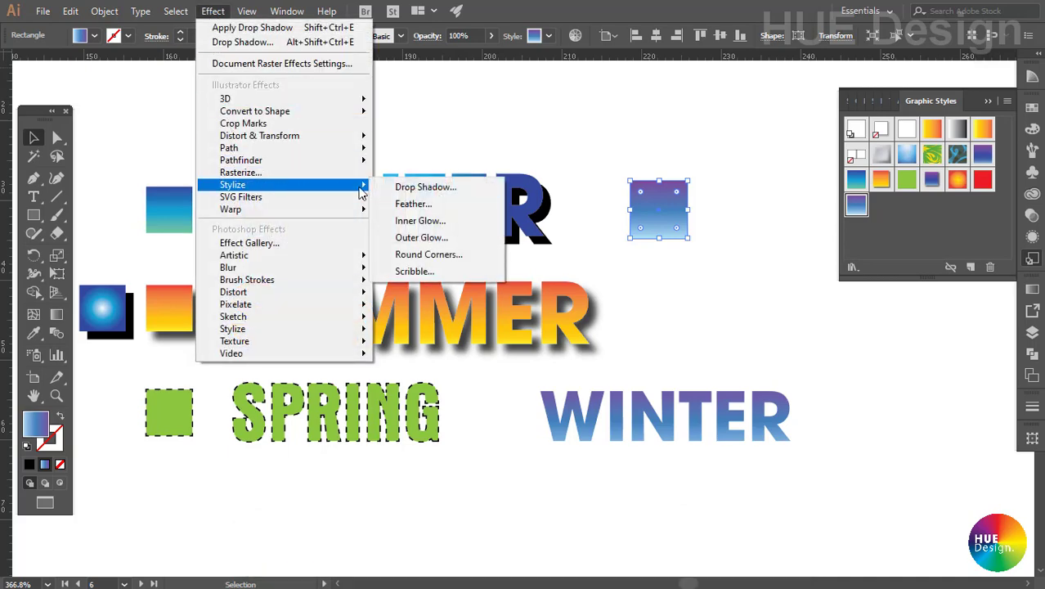
pyautogui.click(405, 187)
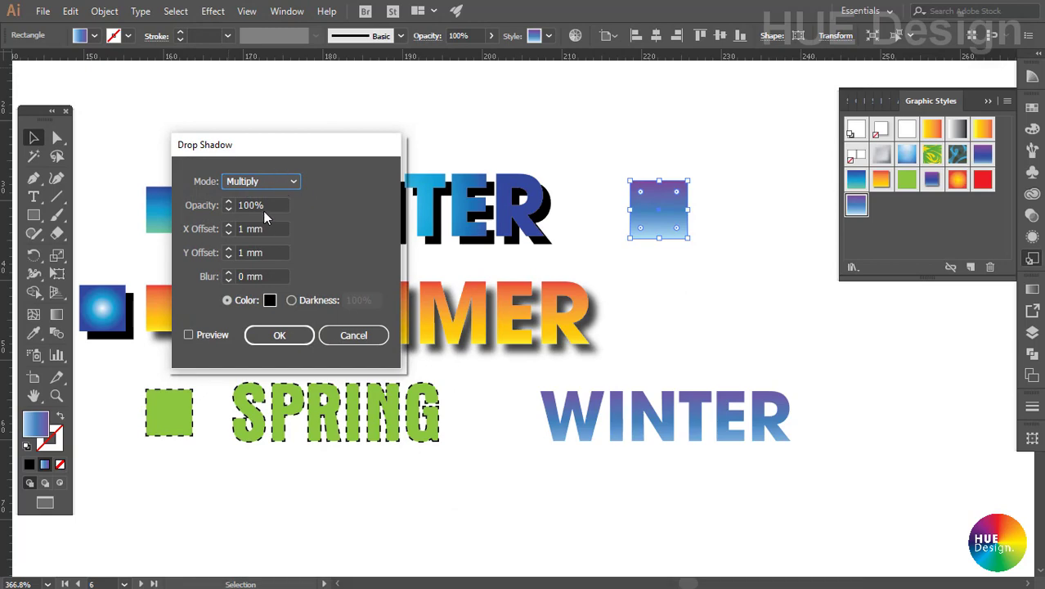
pyautogui.click(201, 333)
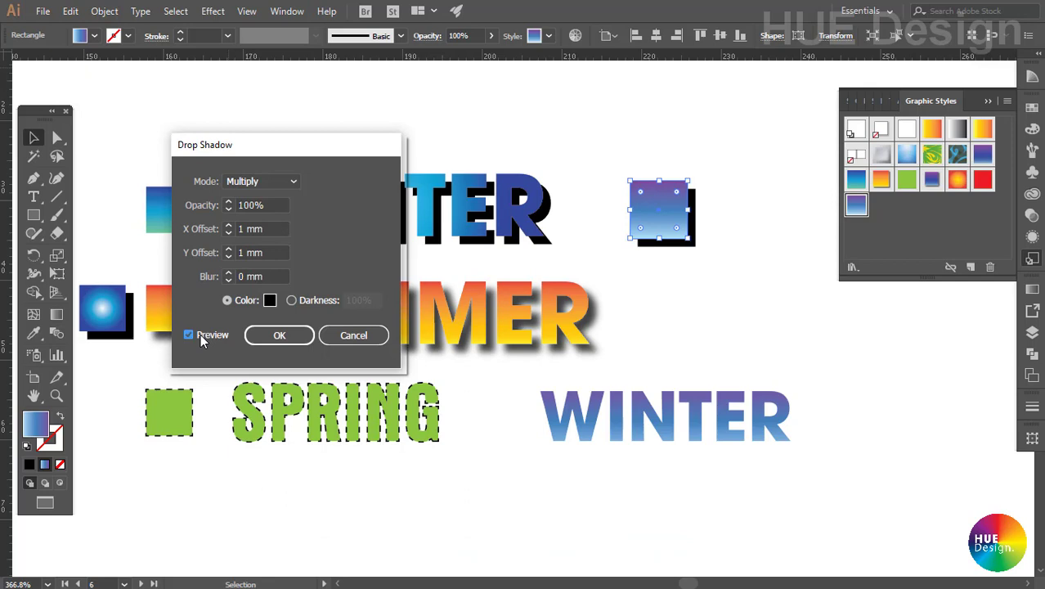
# Set the drop shadow to 80% opacity, 1 mm X and Y offsets, 0 mm blur, and confirm.
pyautogui.doubleClick(269, 204)
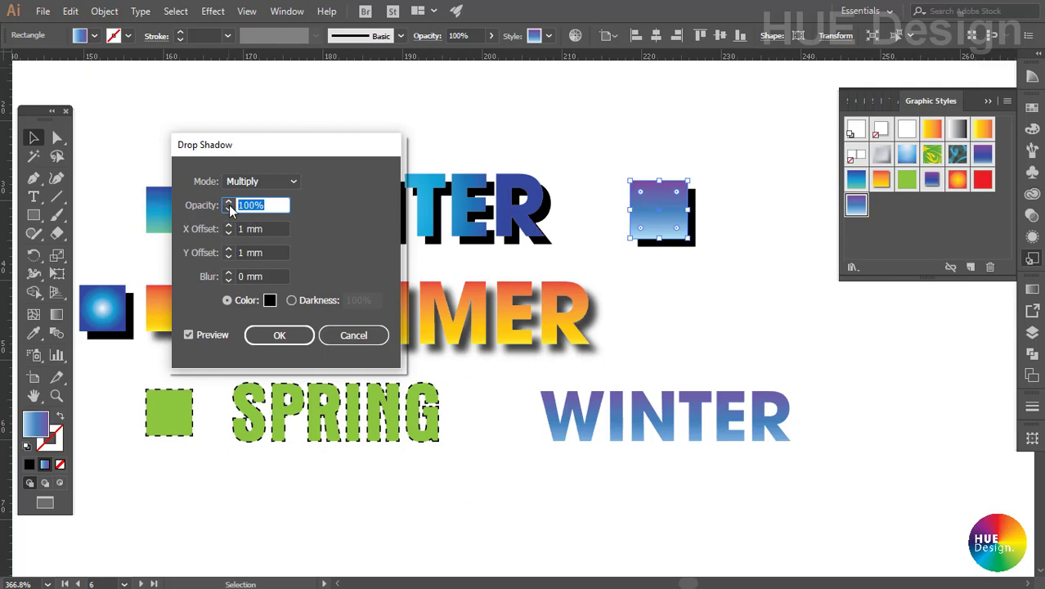
pyautogui.doubleClick(275, 206)
pyautogui.write('80')
pyautogui.click(228, 233)
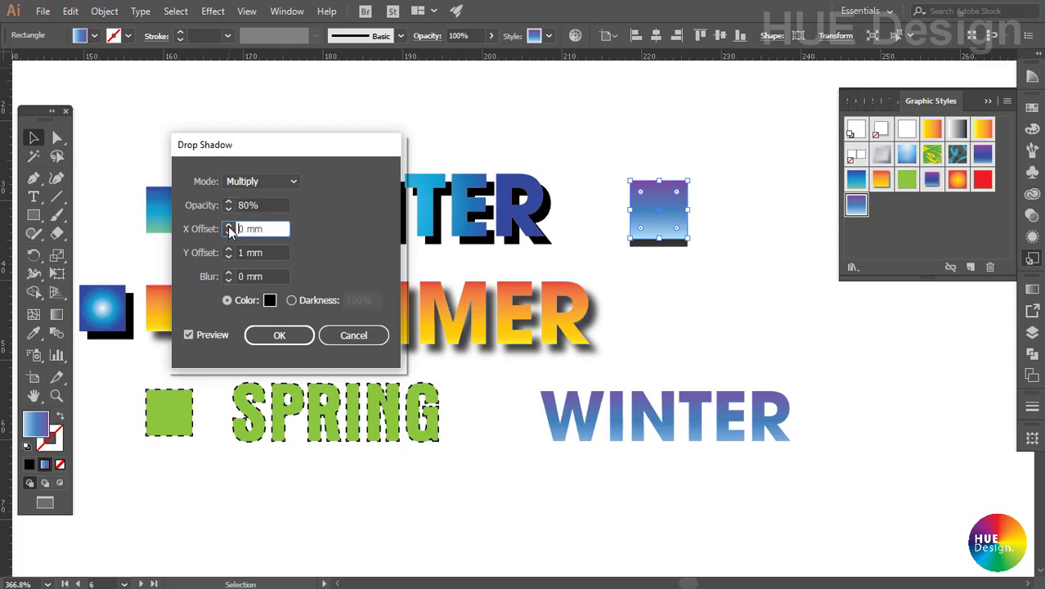
pyautogui.click(229, 226)
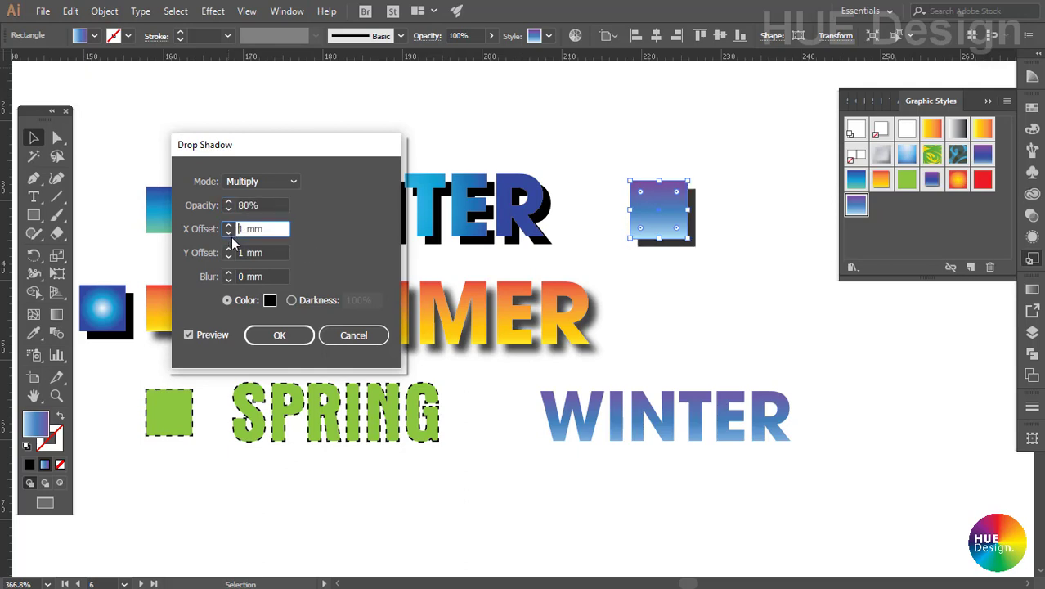
pyautogui.click(229, 233)
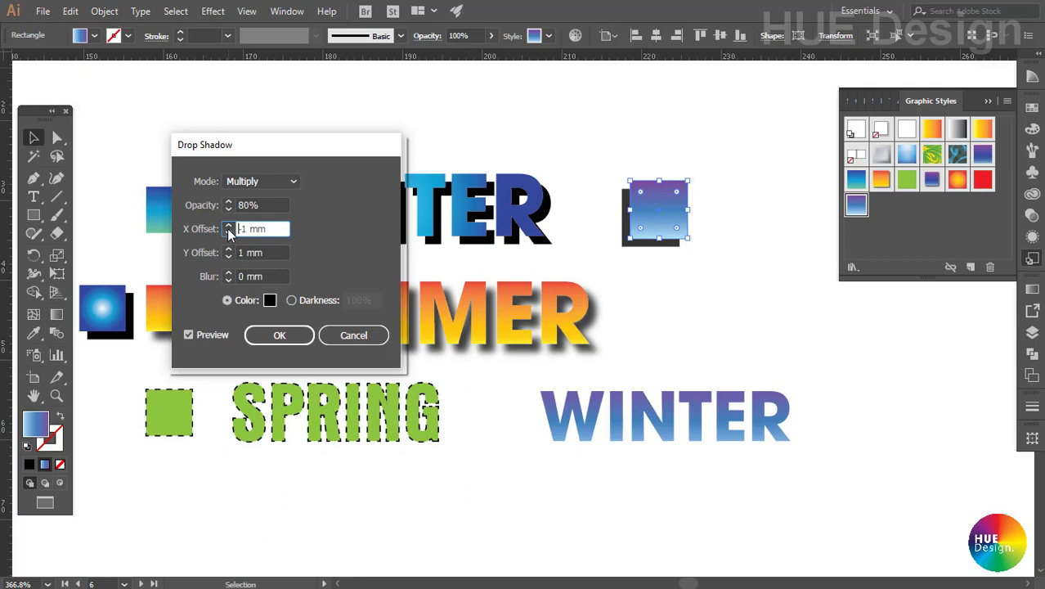
pyautogui.click(229, 226)
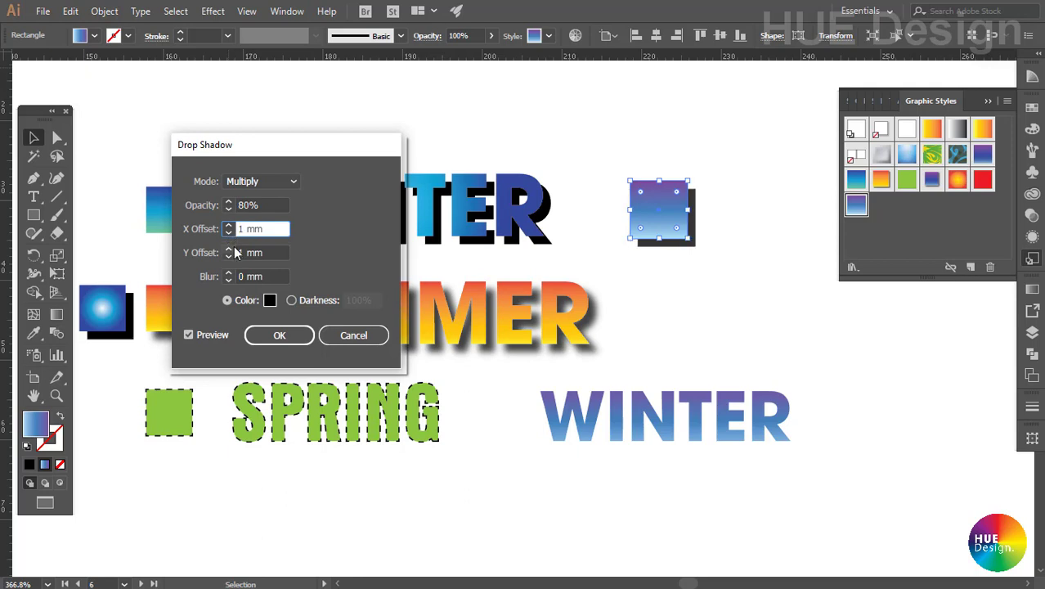
pyautogui.click(229, 248)
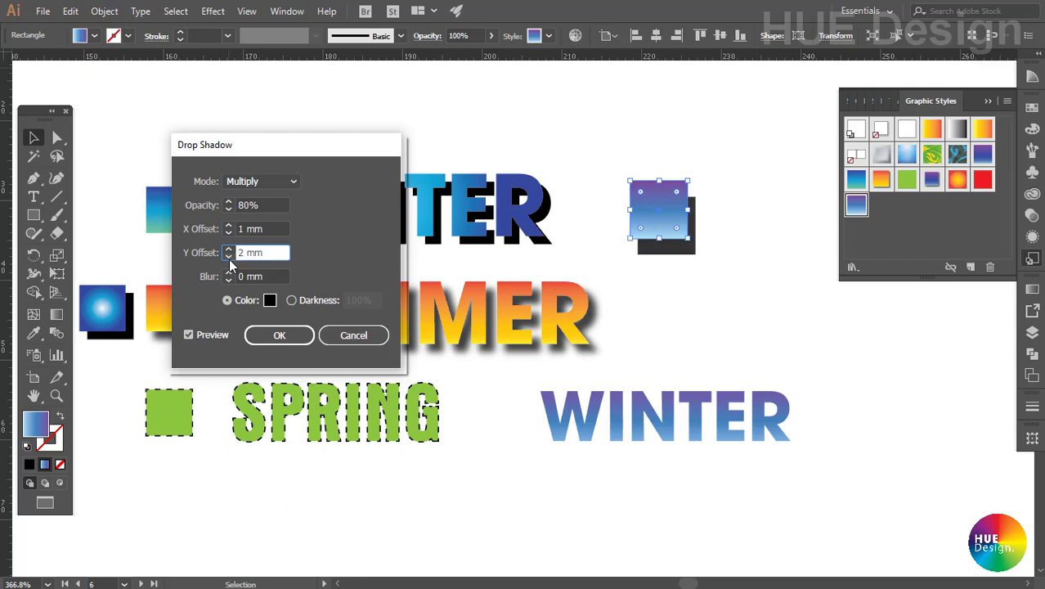
pyautogui.click(229, 258)
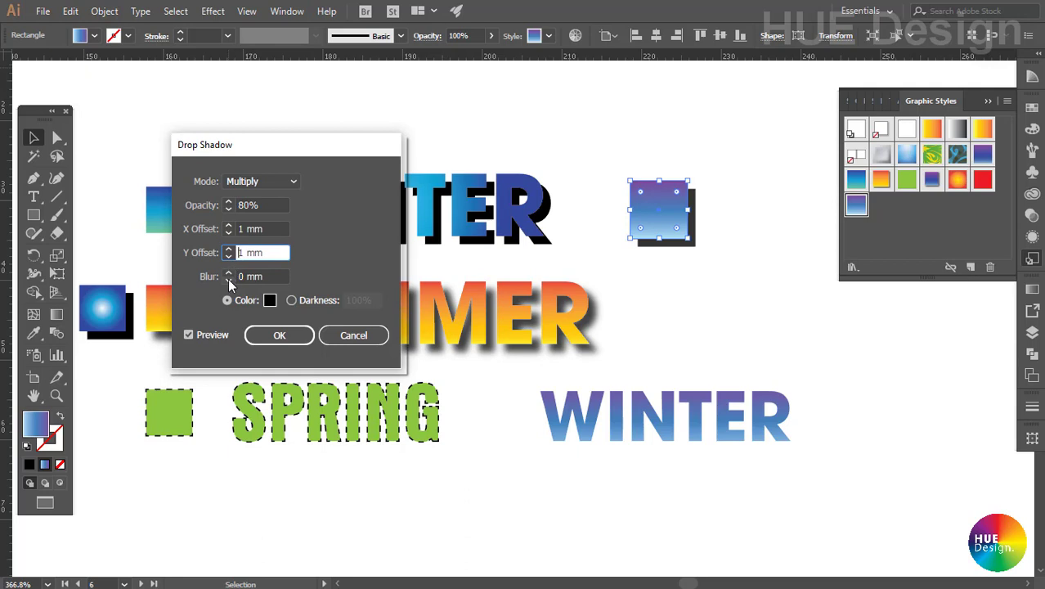
pyautogui.click(229, 273)
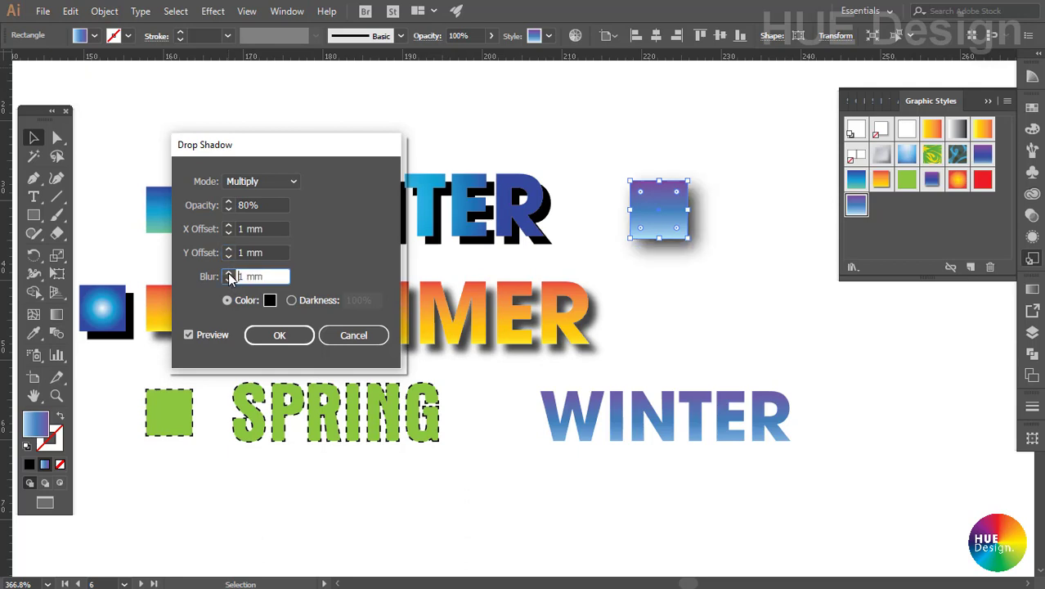
pyautogui.click(229, 281)
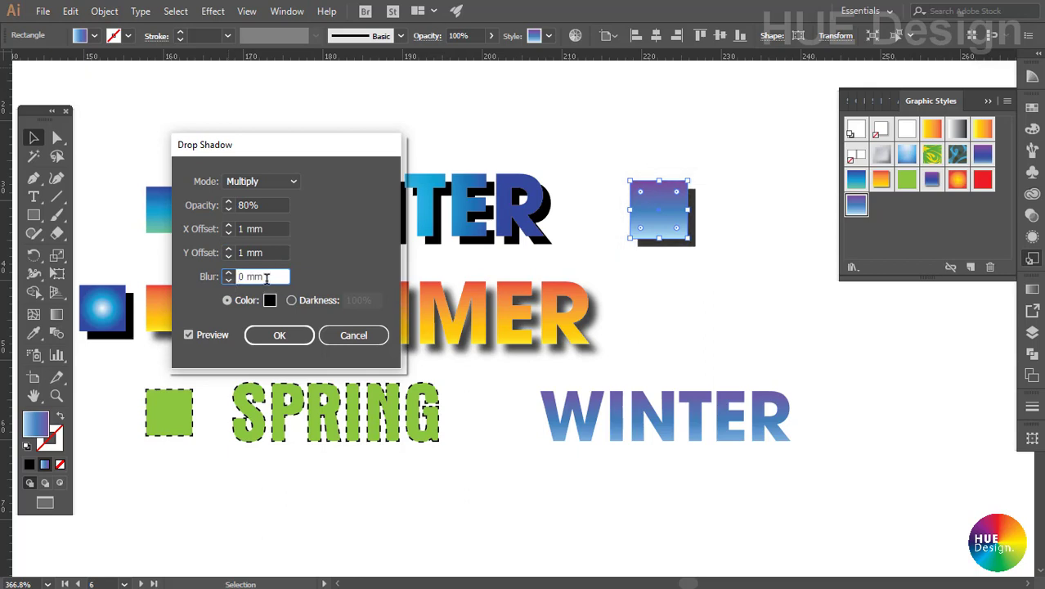
pyautogui.doubleClick(266, 277)
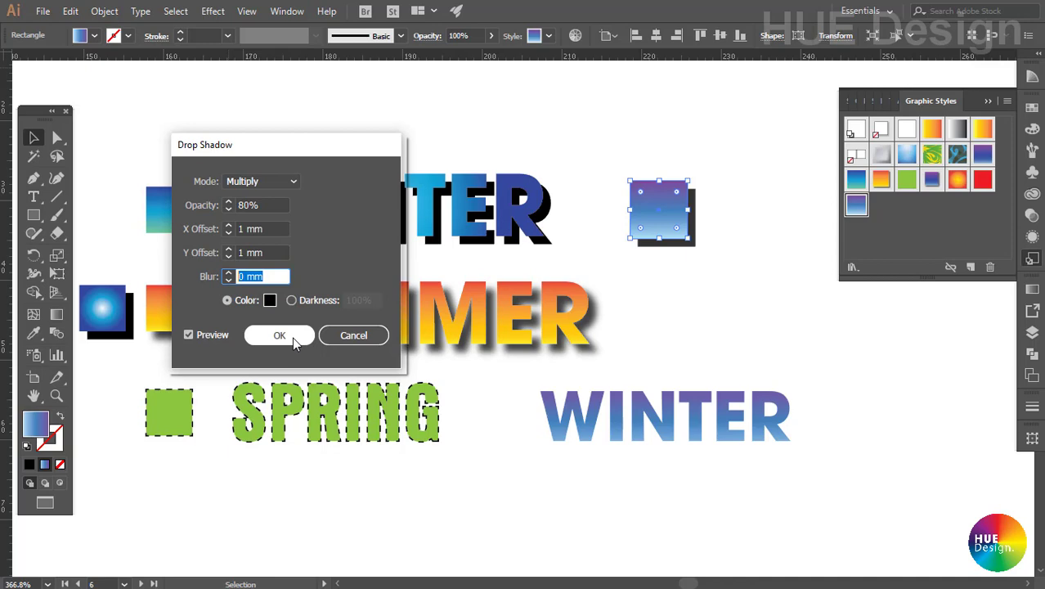
pyautogui.click(279, 335)
pyautogui.moveTo(608, 157); pyautogui.dragTo(720, 260)
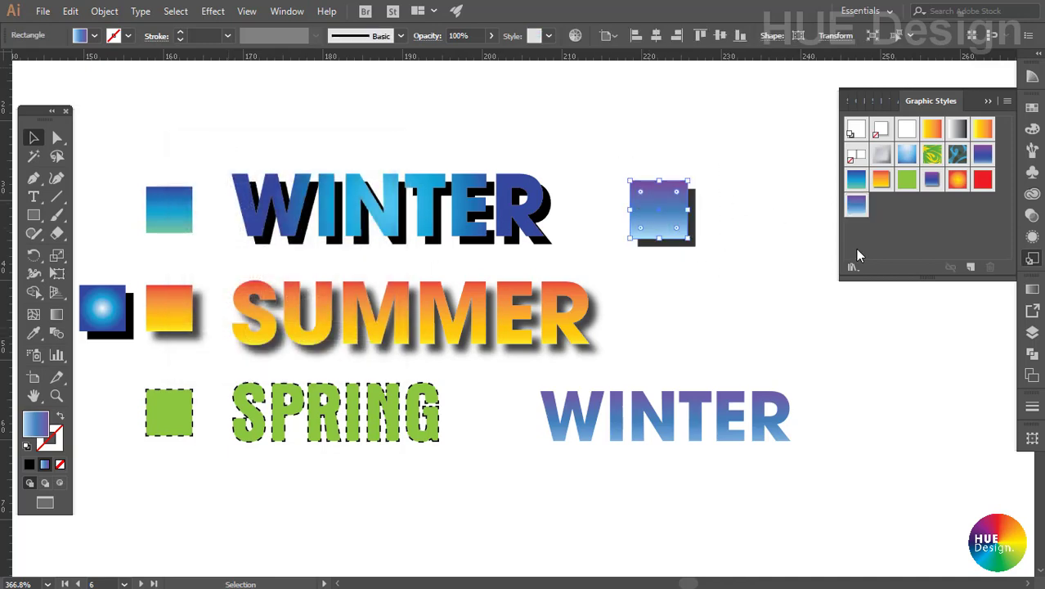
# Save the shadowed square as a new graphic style and apply it to the lower WINTER.
pyautogui.click(969, 268)
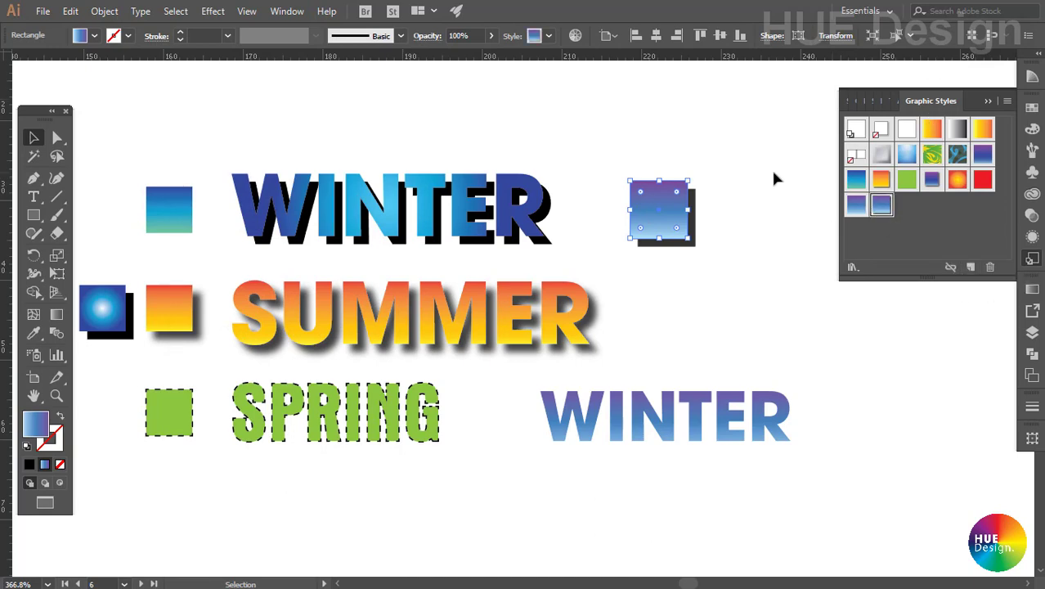
pyautogui.click(736, 163)
pyautogui.click(438, 203)
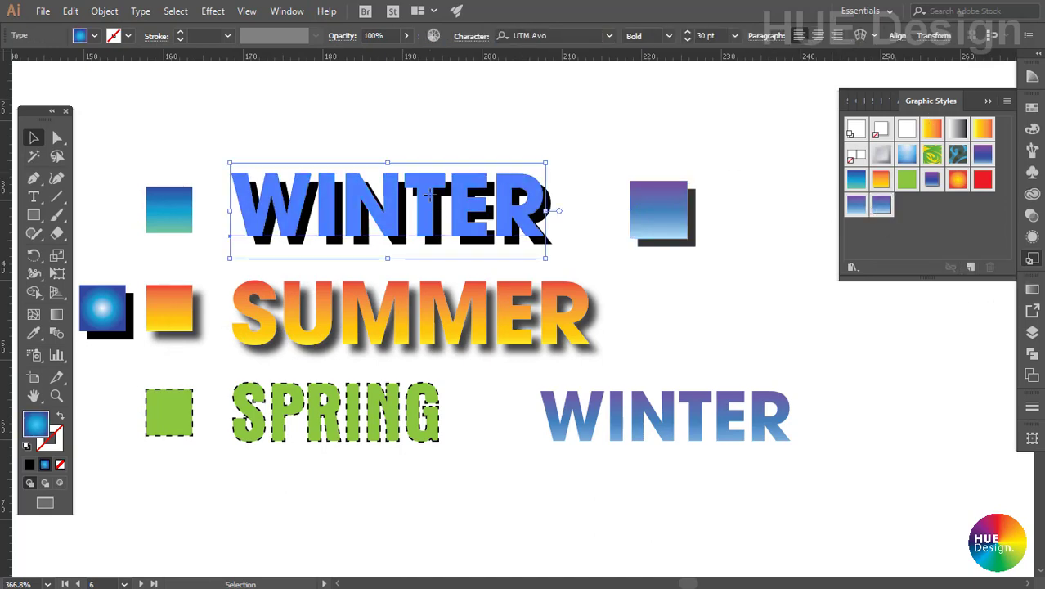
pyautogui.click(460, 318)
pyautogui.click(627, 405)
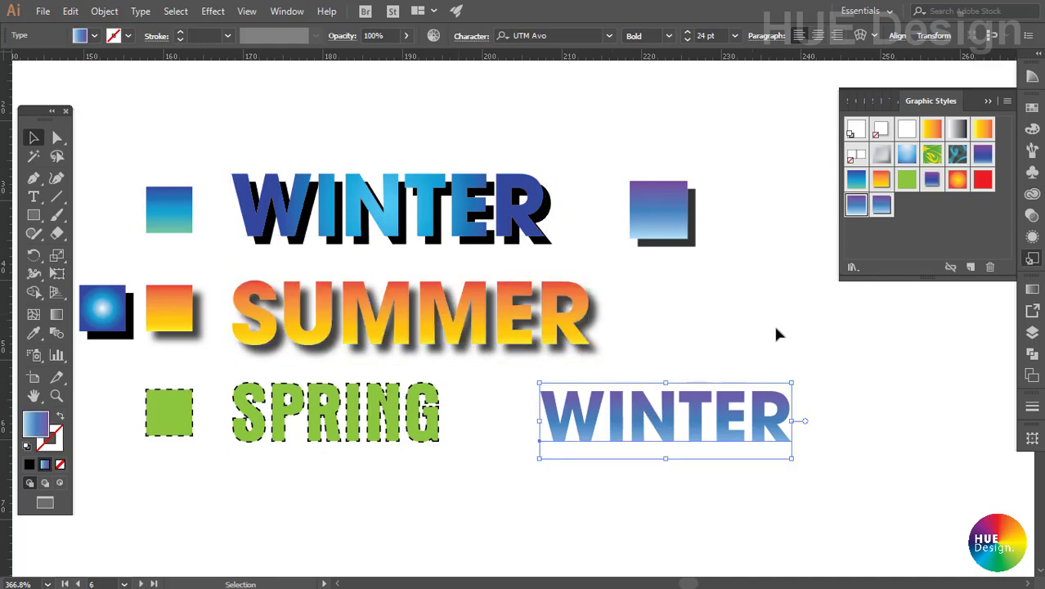
pyautogui.click(881, 206)
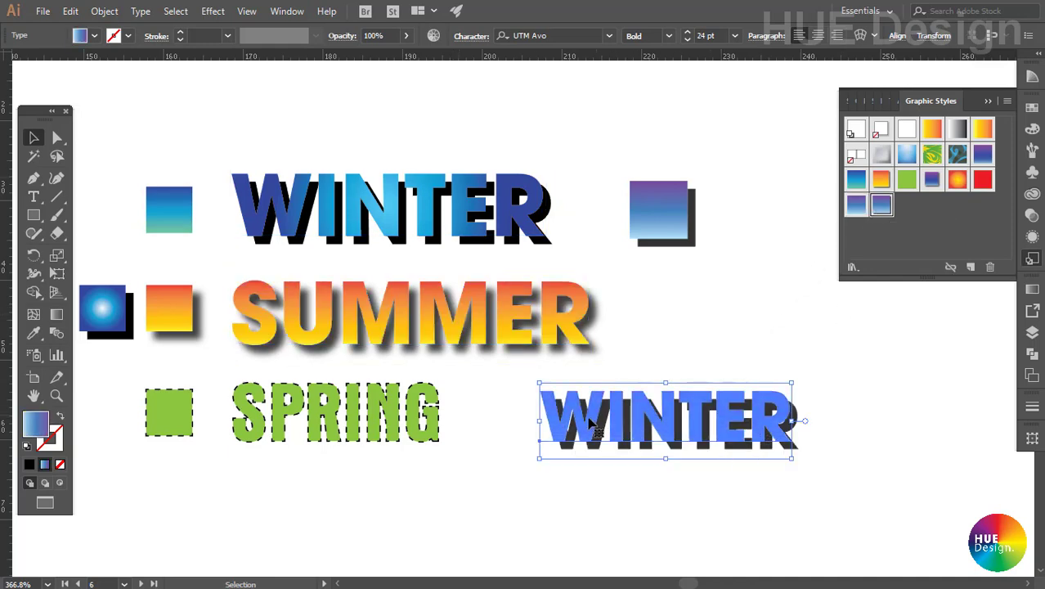
# Apply the blue-purple shadow style to all words, then give SUMMER back its orange gradient style.
pyautogui.click(865, 439)
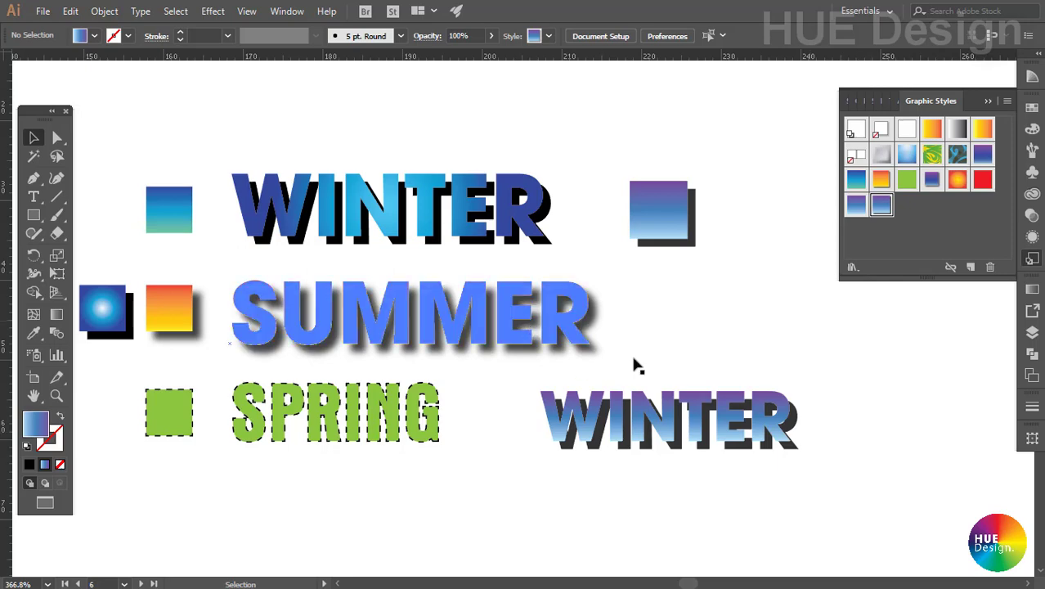
pyautogui.moveTo(583, 503); pyautogui.dragTo(342, 164)
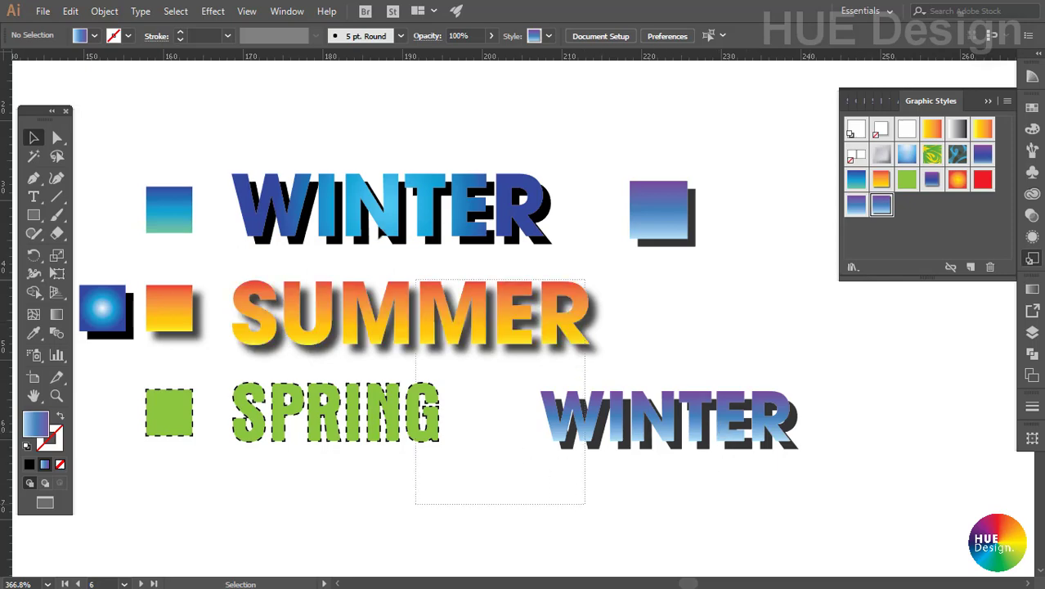
pyautogui.click(884, 206)
pyautogui.click(915, 417)
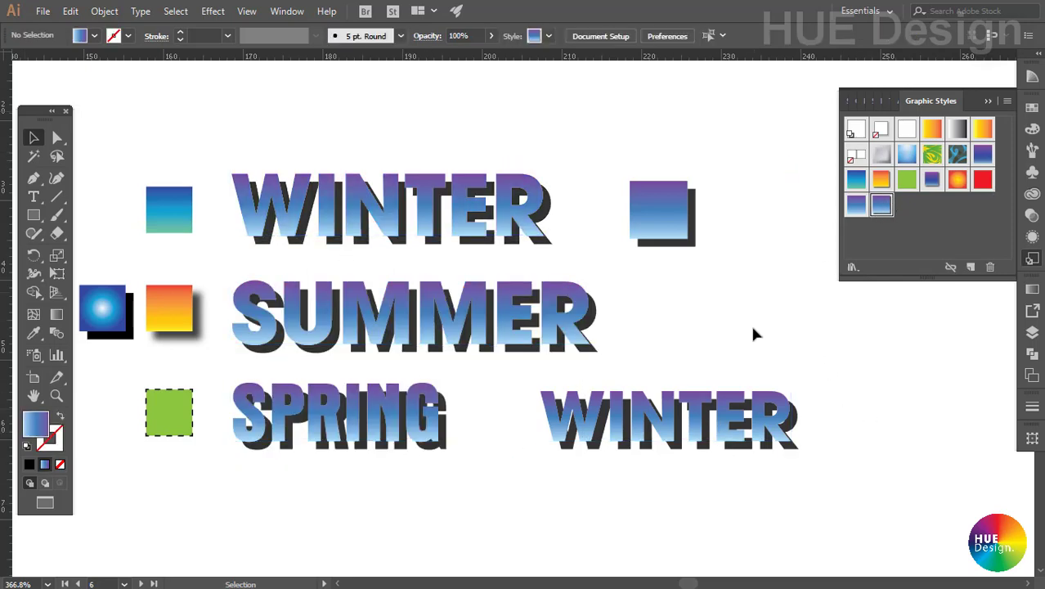
pyautogui.click(644, 423)
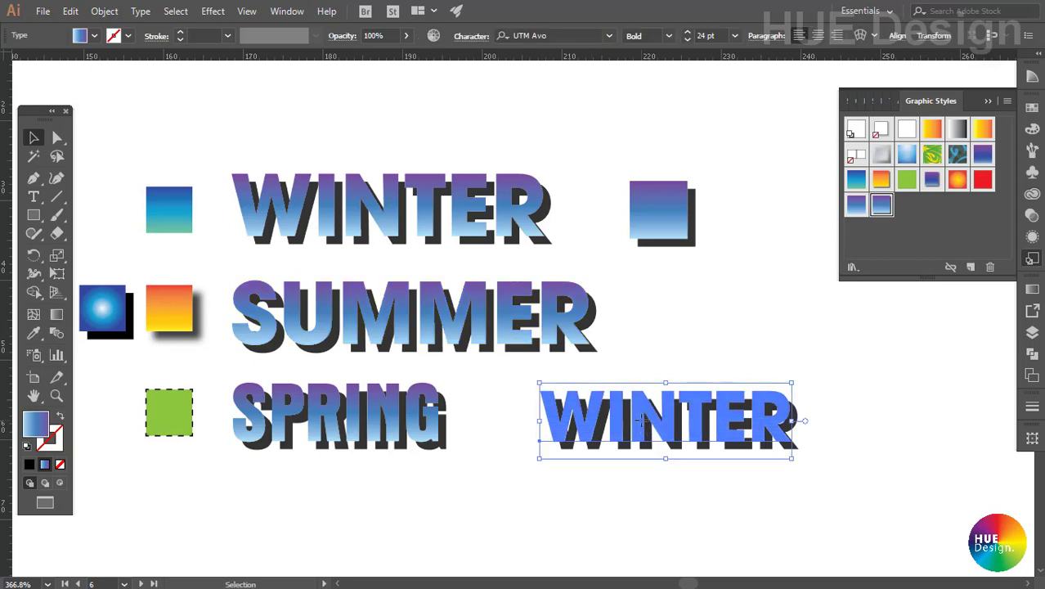
pyautogui.click(367, 327)
pyautogui.click(885, 185)
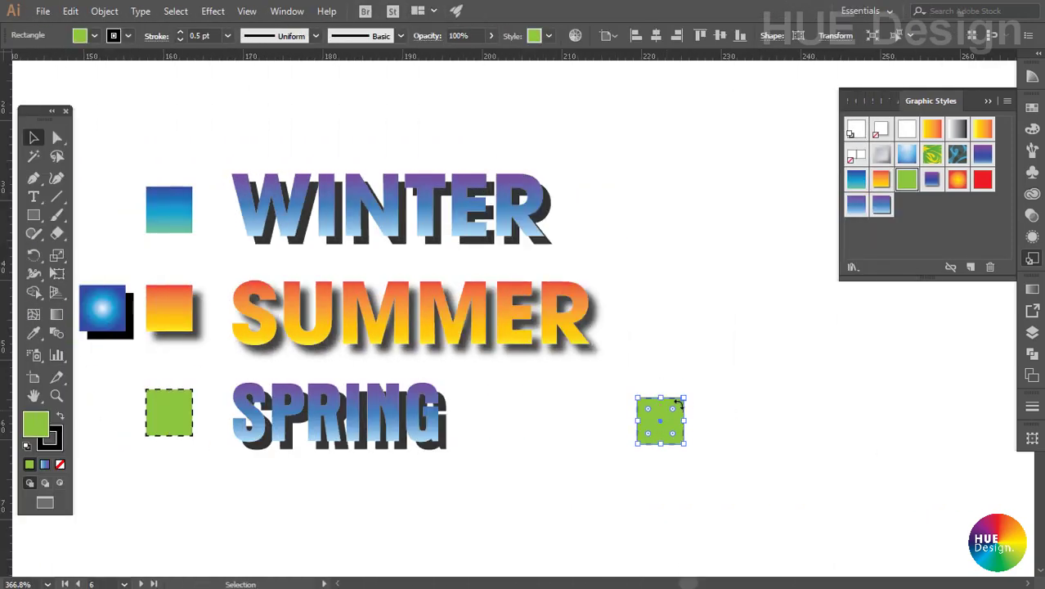
# Nudge the right-hand square up and reset it to white fill with black stroke.
pyautogui.click(710, 398)
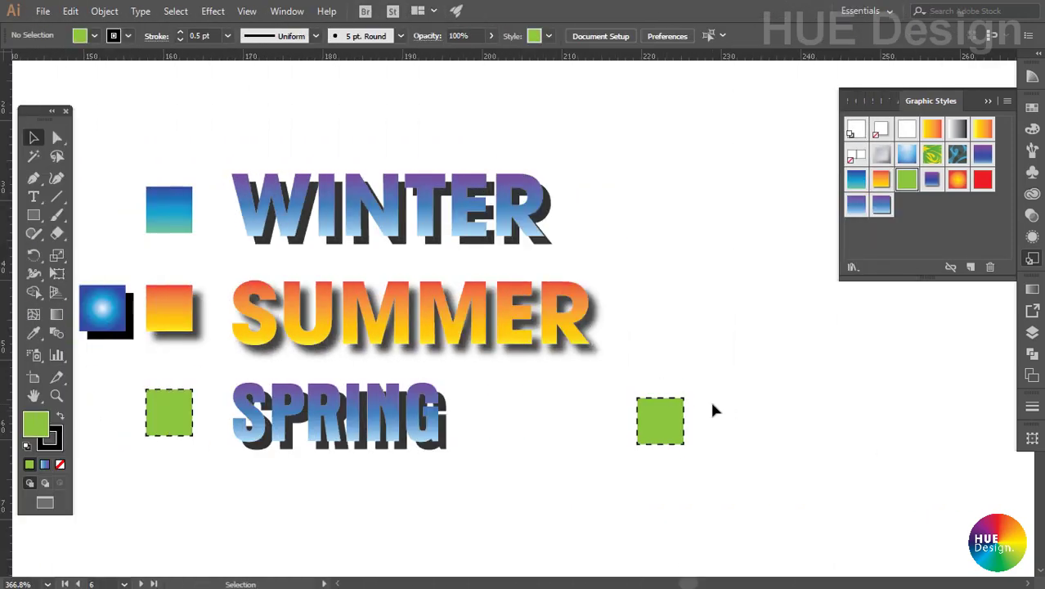
pyautogui.moveTo(644, 420); pyautogui.dragTo(646, 408)
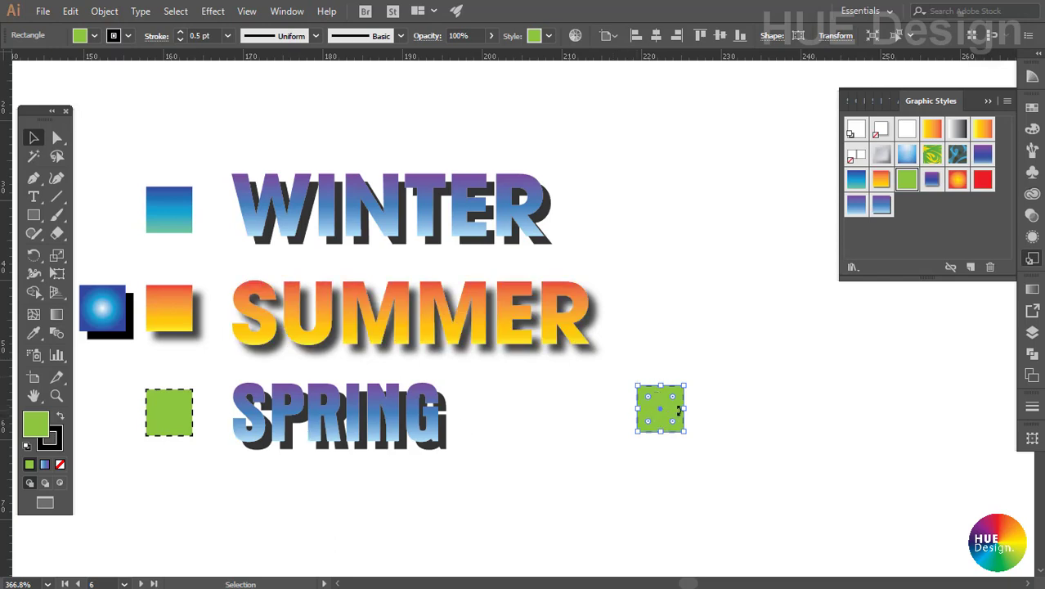
pyautogui.press('d')
pyautogui.click(660, 441)
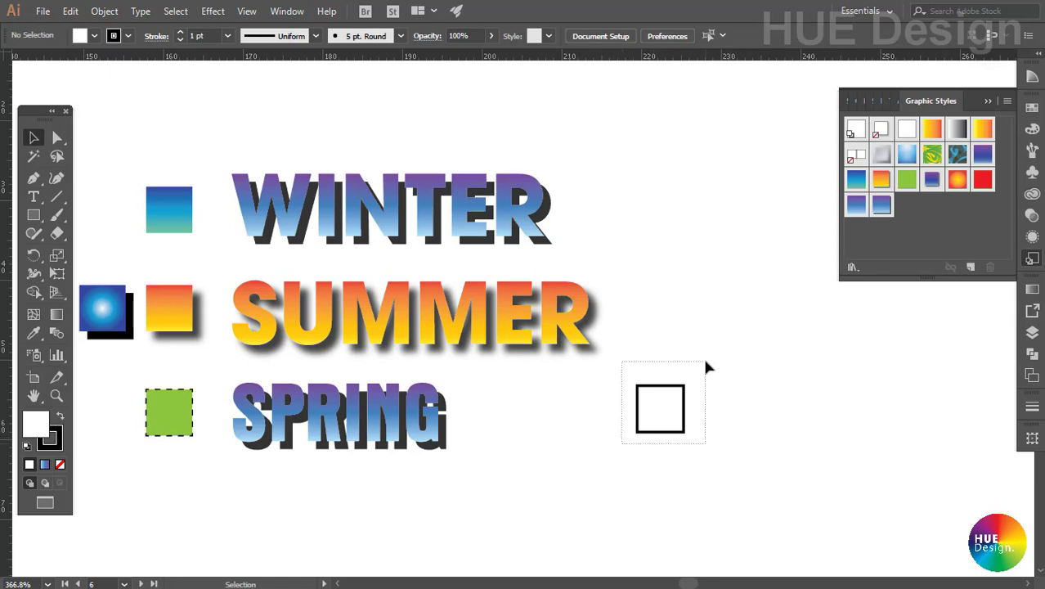
pyautogui.click(666, 405)
# Give the square a dashed 0.75 pt outline with 1 pt dashes.
pyautogui.click(1028, 407)
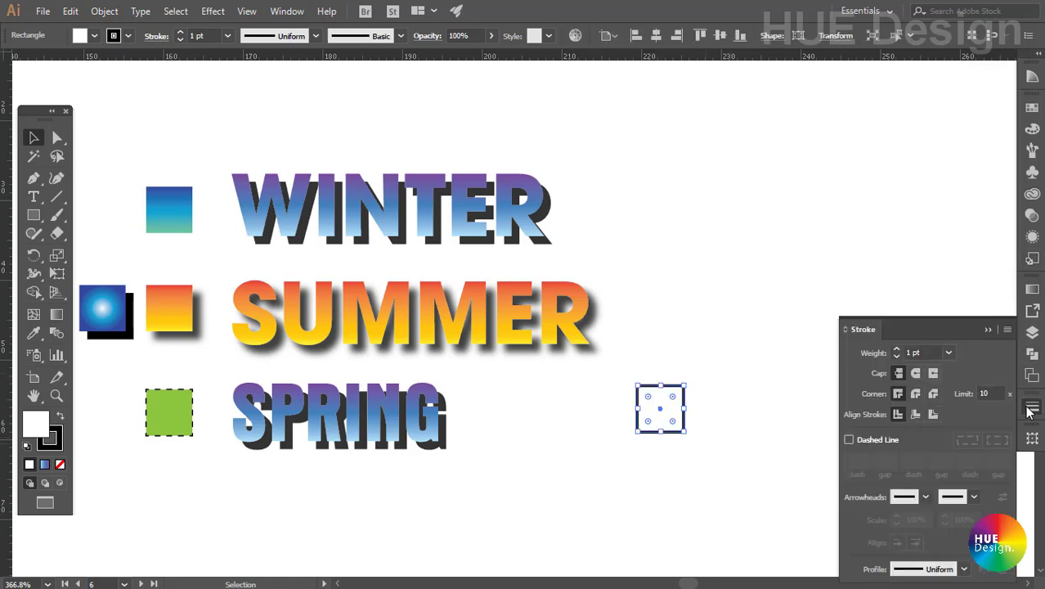
pyautogui.click(948, 355)
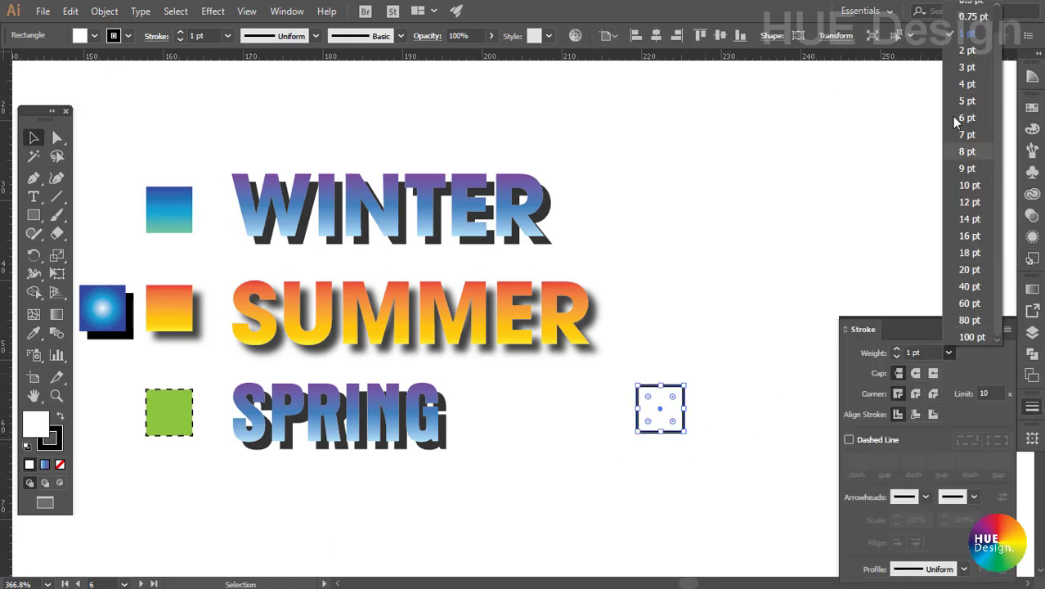
pyautogui.click(967, 52)
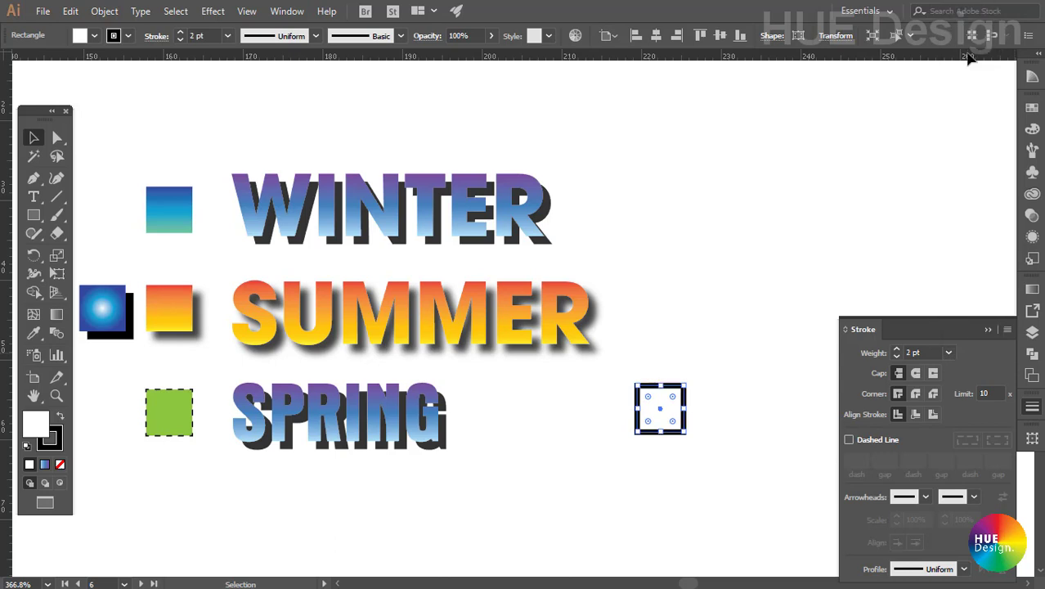
pyautogui.click(848, 441)
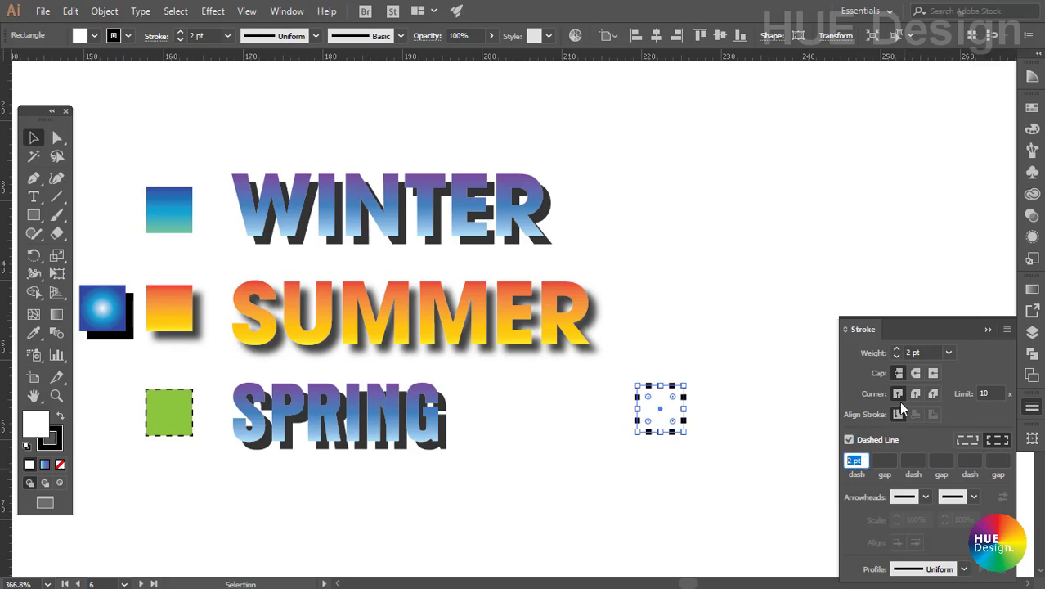
pyautogui.click(948, 353)
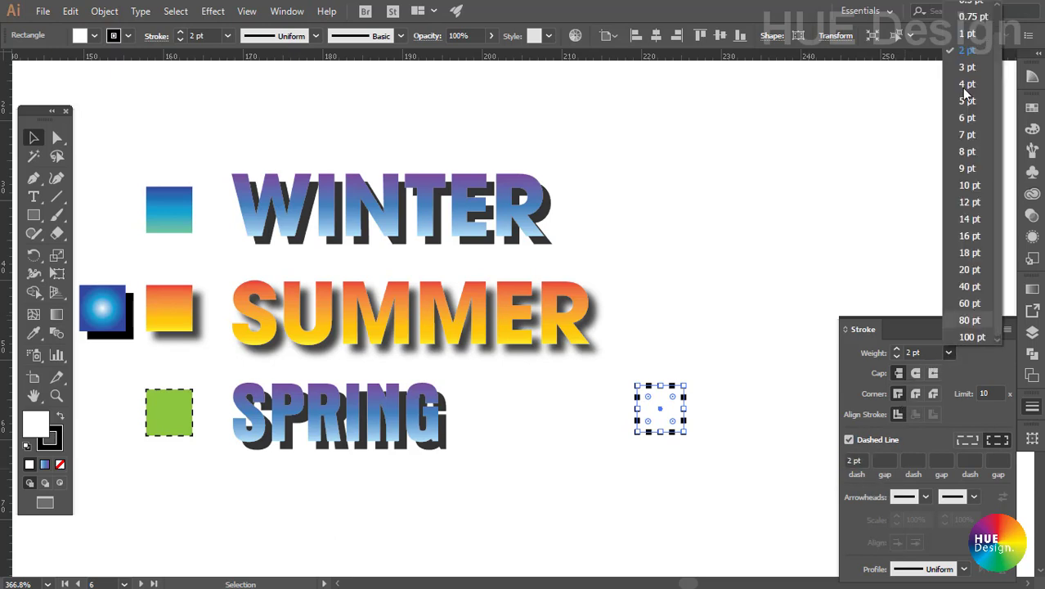
pyautogui.click(973, 16)
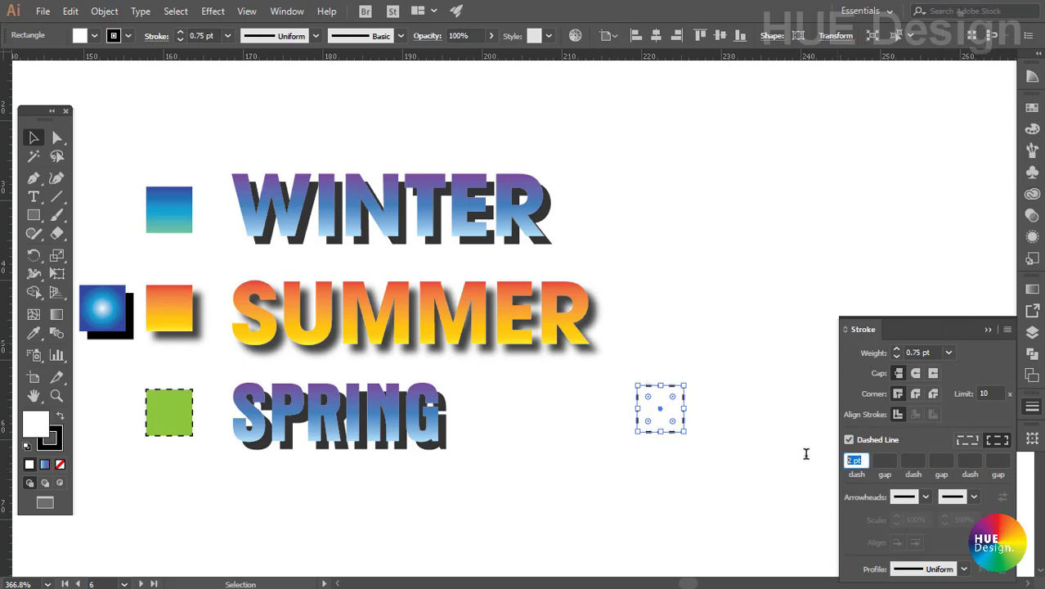
pyautogui.write('1')
pyautogui.press('Return')
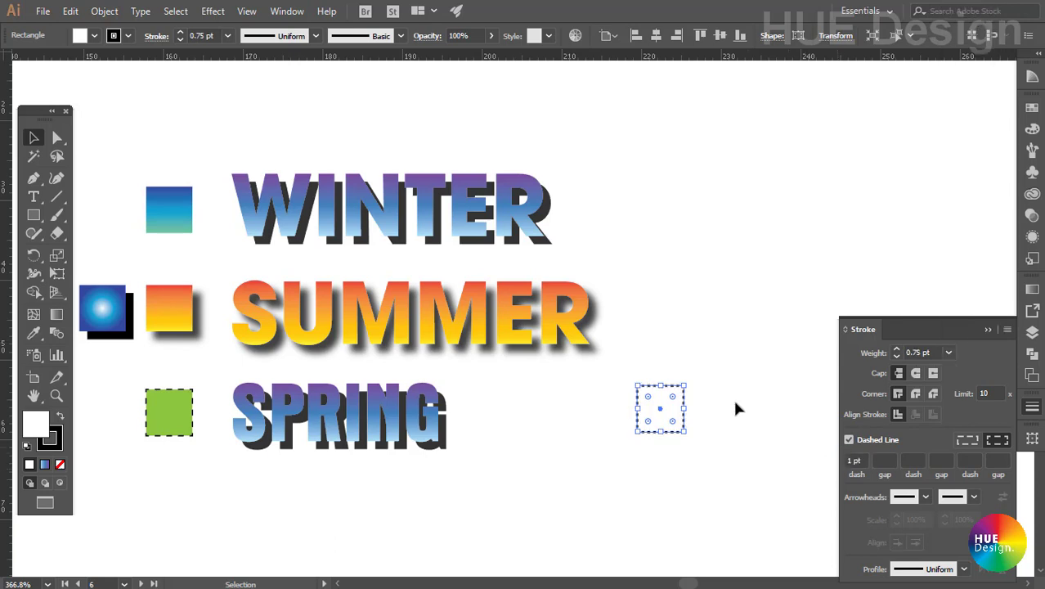
pyautogui.click(706, 416)
pyautogui.click(678, 416)
pyautogui.click(1032, 110)
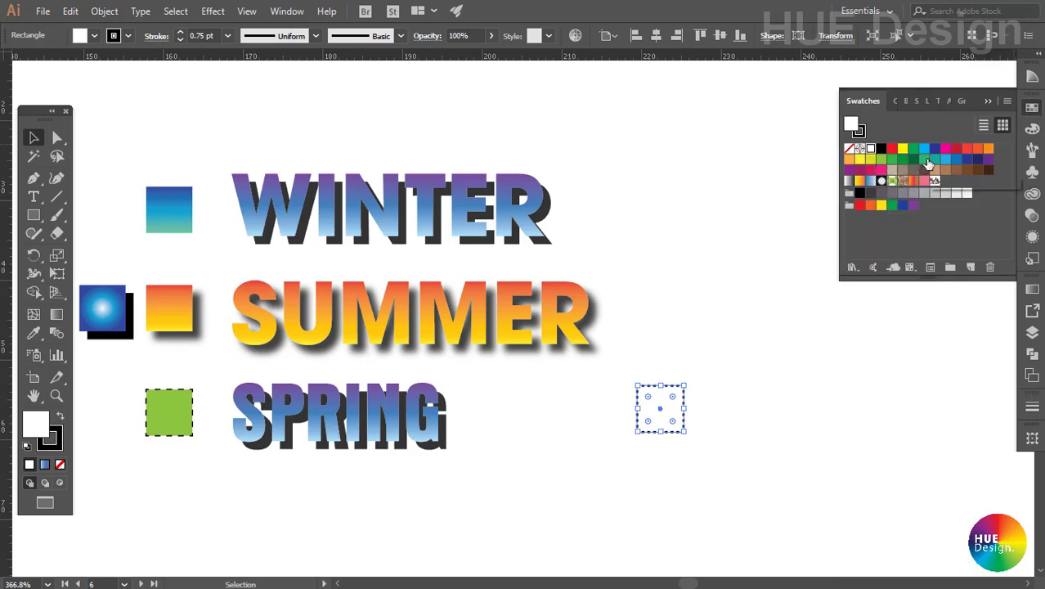
# Fill the dashed square with teal and save its look as a new graphic style.
pyautogui.click(934, 159)
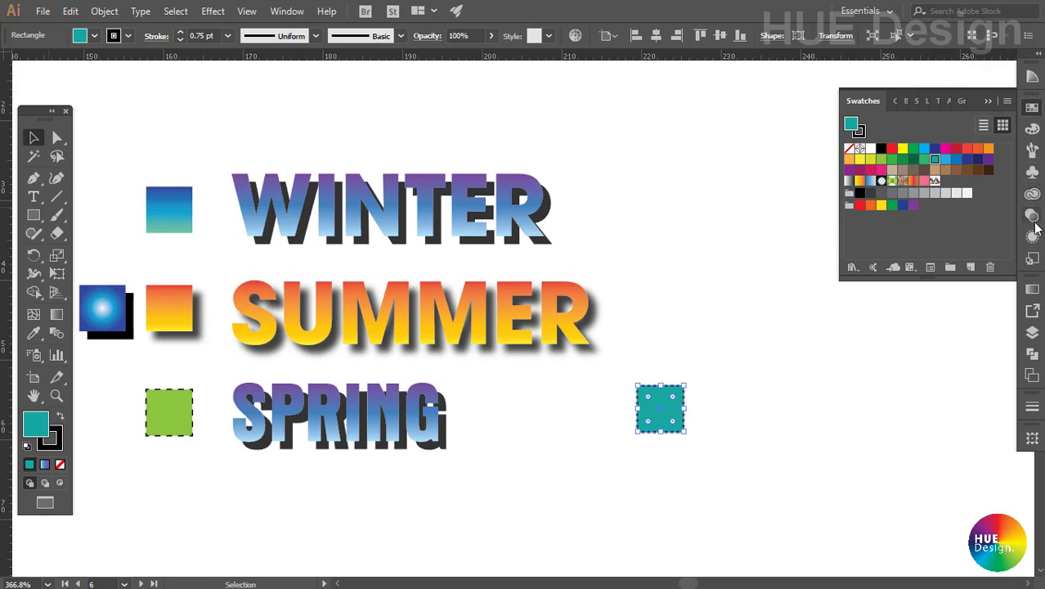
pyautogui.click(1033, 259)
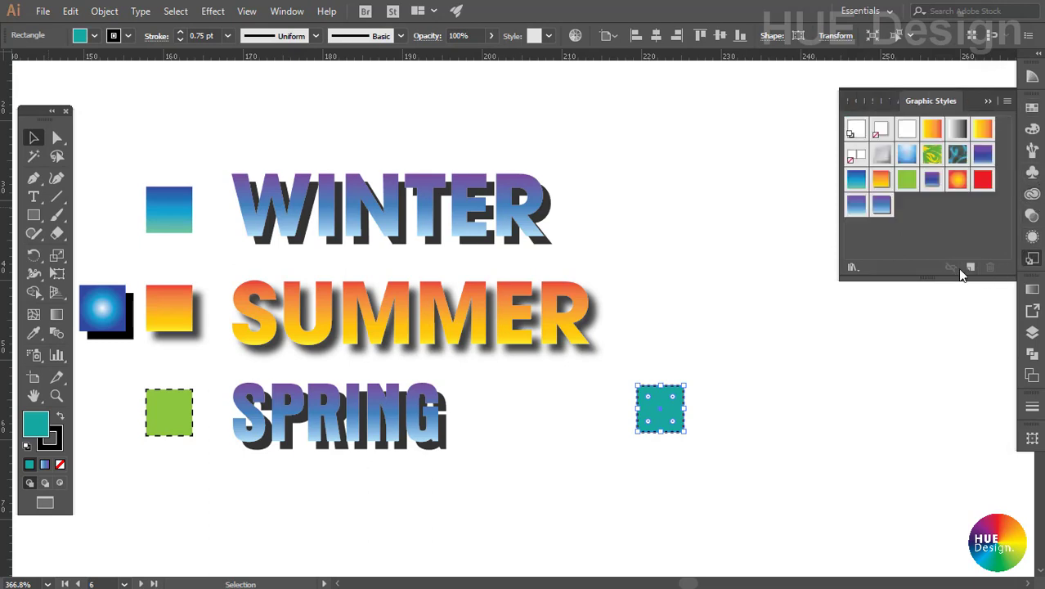
pyautogui.click(972, 268)
# Apply the teal dashed-outline style to SPRING, then deselect it.
pyautogui.hotkey('ctrl', 'shift', 'a')
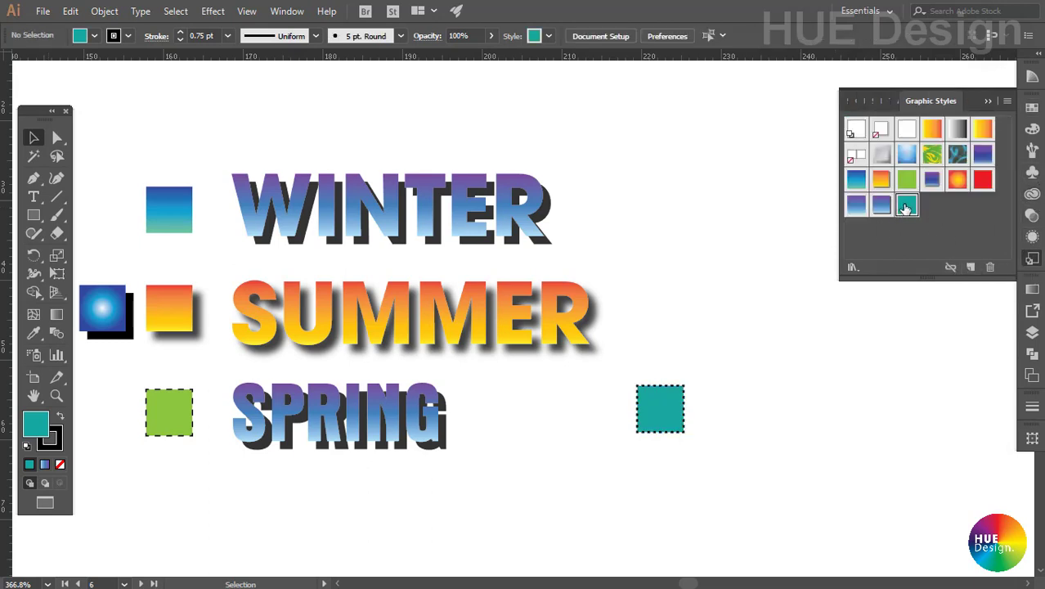
pyautogui.click(335, 409)
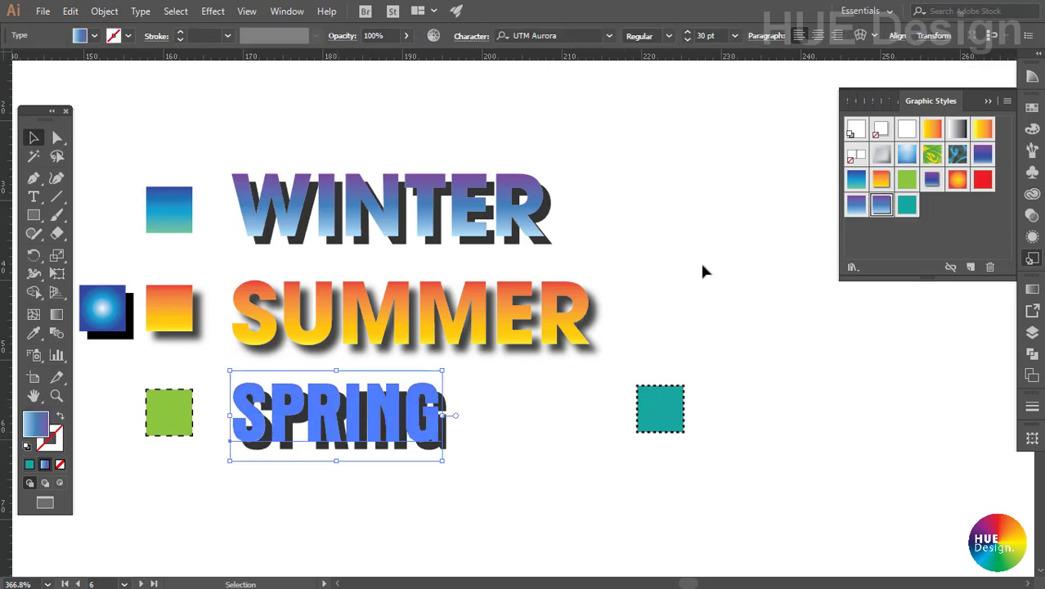
pyautogui.click(881, 206)
pyautogui.click(906, 207)
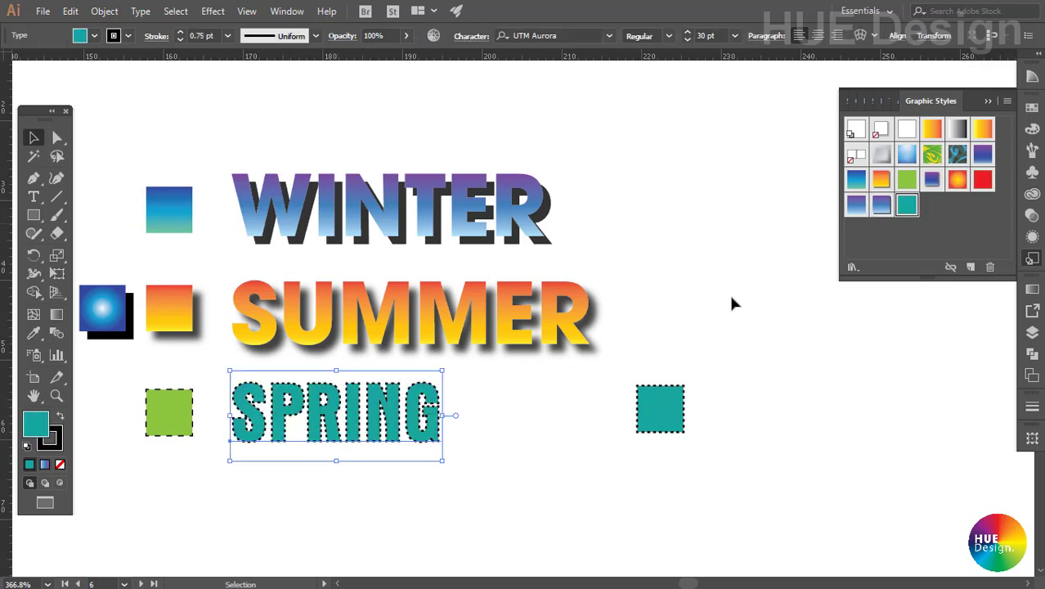
pyautogui.hotkey('ctrl', 'shift', 'a')
pyautogui.scroll(1, 729, 292)
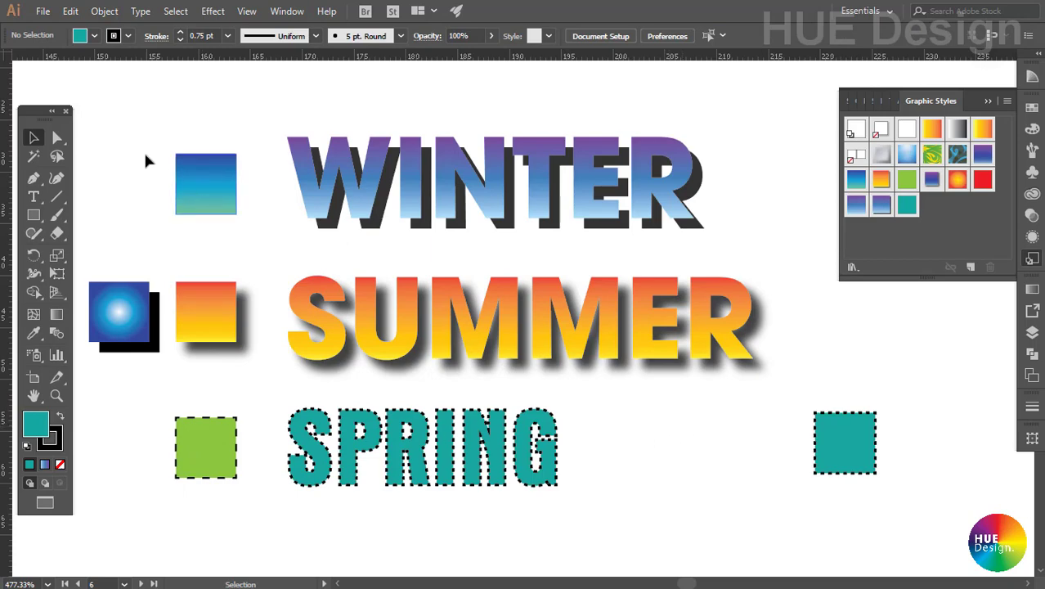
pyautogui.moveTo(110, 109); pyautogui.dragTo(879, 496)
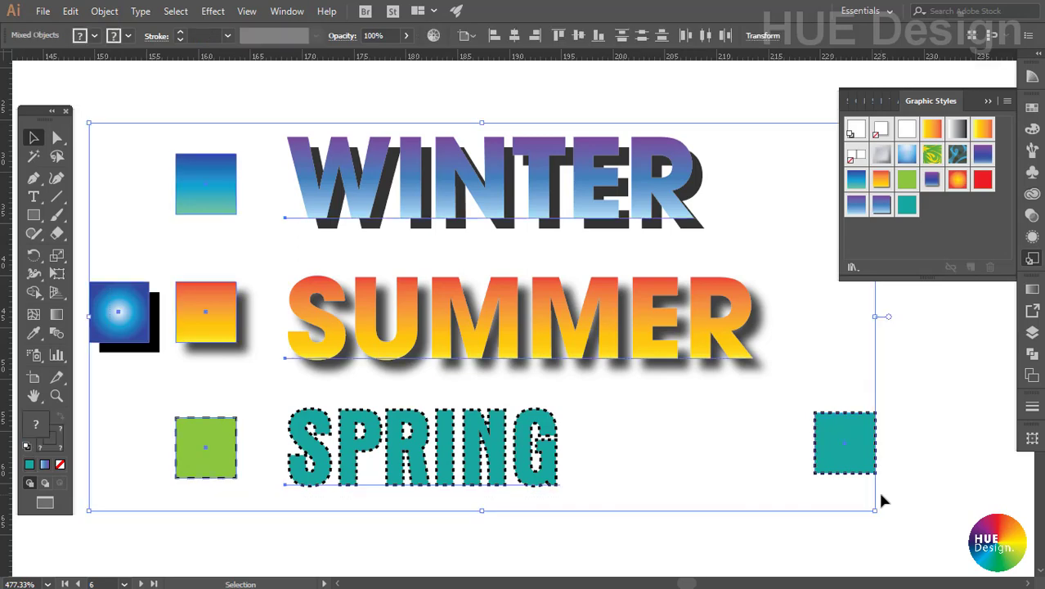
pyautogui.click(922, 446)
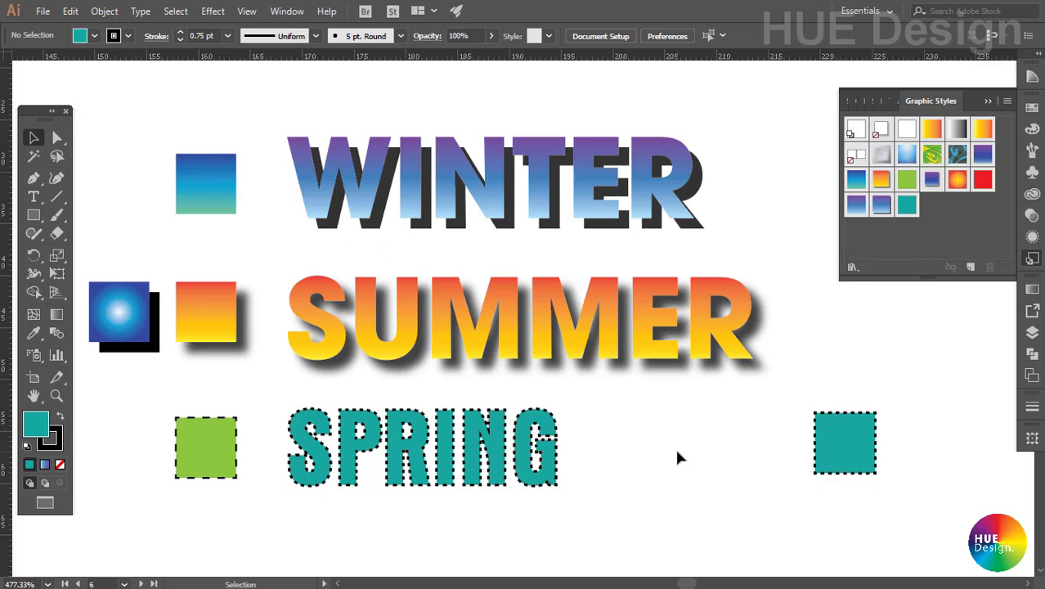
pyautogui.doubleClick(591, 323)
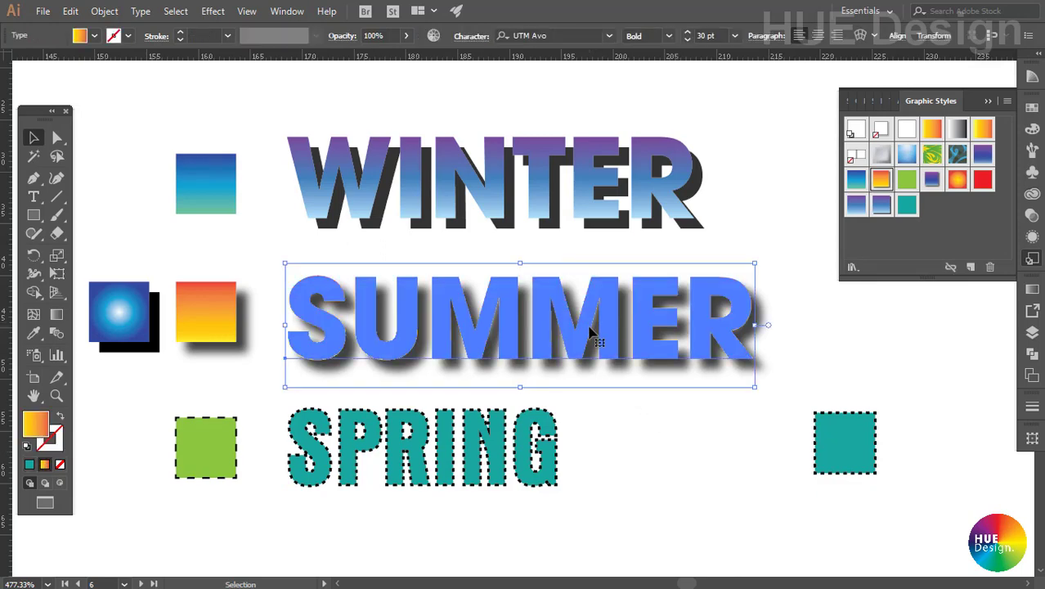
pyautogui.click(667, 460)
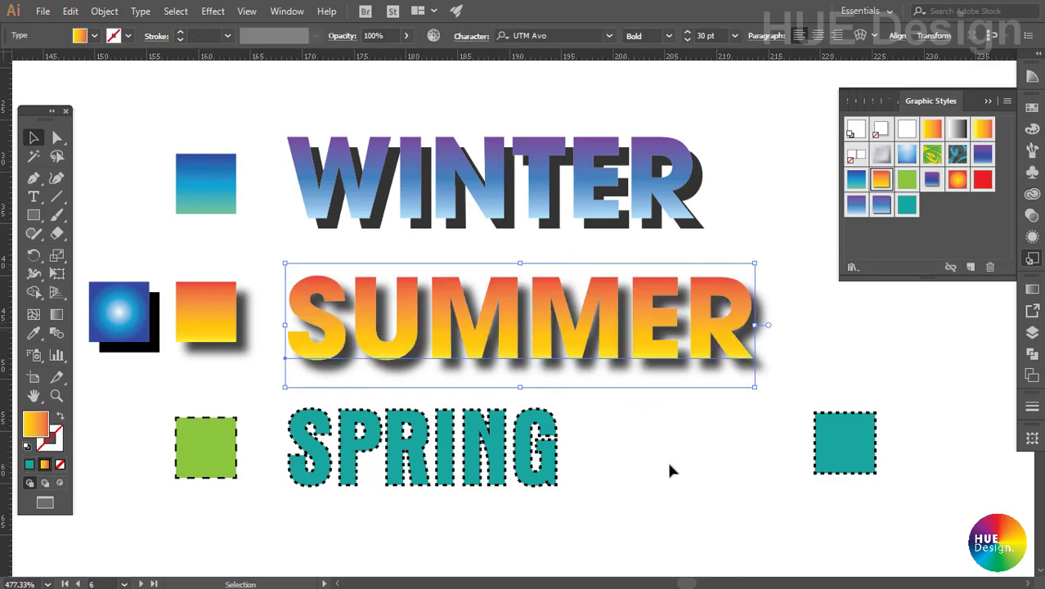
pyautogui.doubleClick(575, 320)
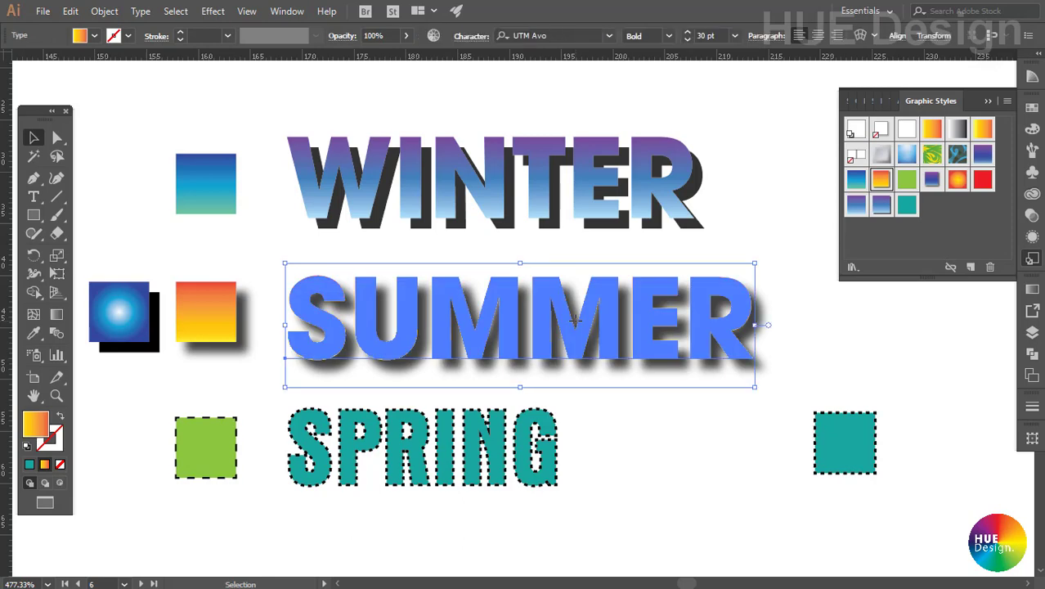
pyautogui.click(642, 428)
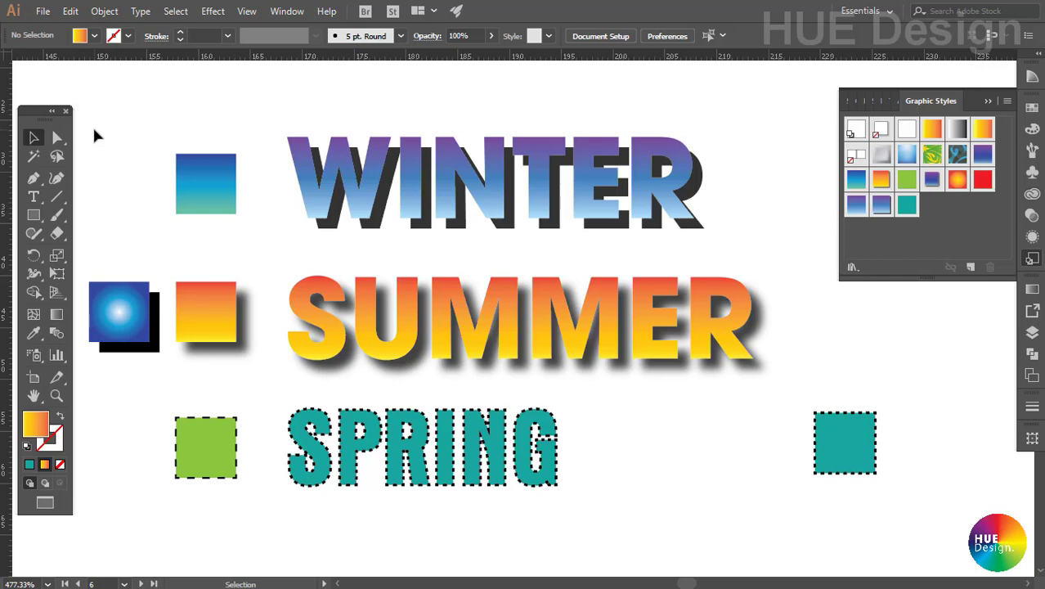